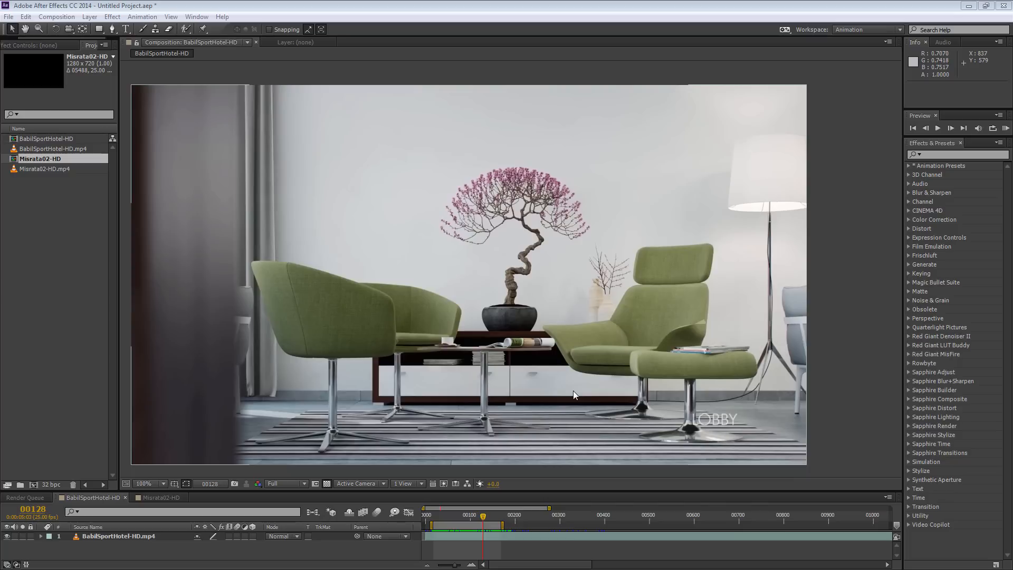
- Review the finished camera moves in the BabilSportHotel-HD and Misrata02-HD compositions by scrubbing through their timelines
mouse_move(482, 518)
mouse_down()
mouse_move(459, 522)
mouse_move(505, 522)
mouse_move(482, 522)
mouse_move(500, 520)
mouse_move(458, 504)
mouse_move(490, 502)
mouse_up()
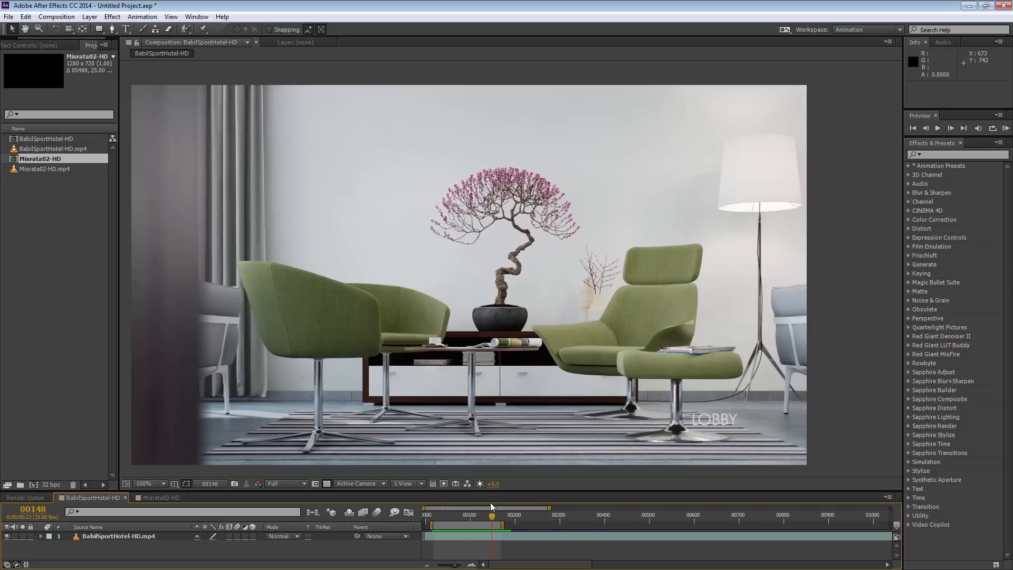
click(149, 499)
drag(730, 519, 725, 498)
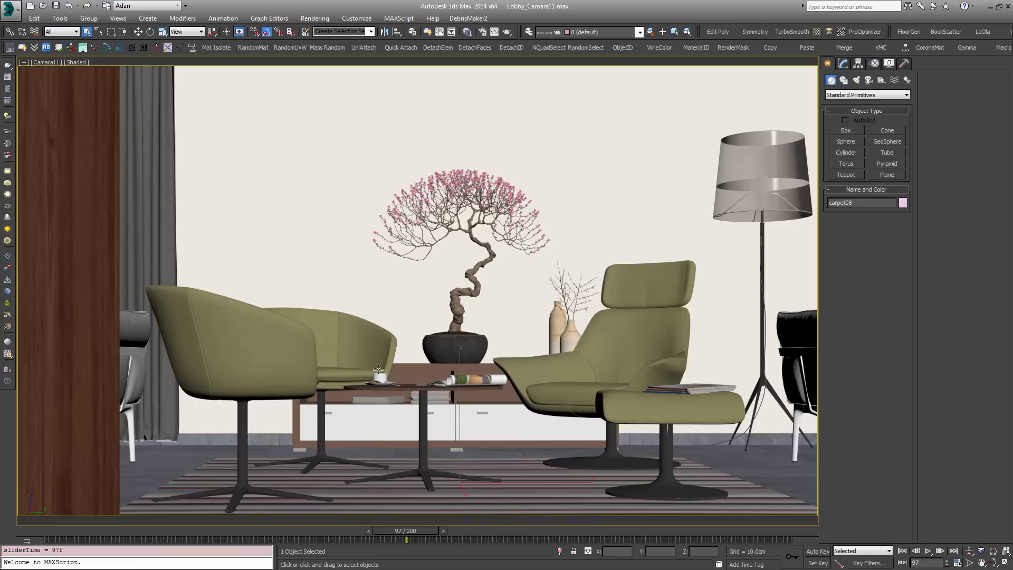
- Switch to 3ds Max and examine the lobby camera's sideways travel across frames 0 to 200
click(470, 306)
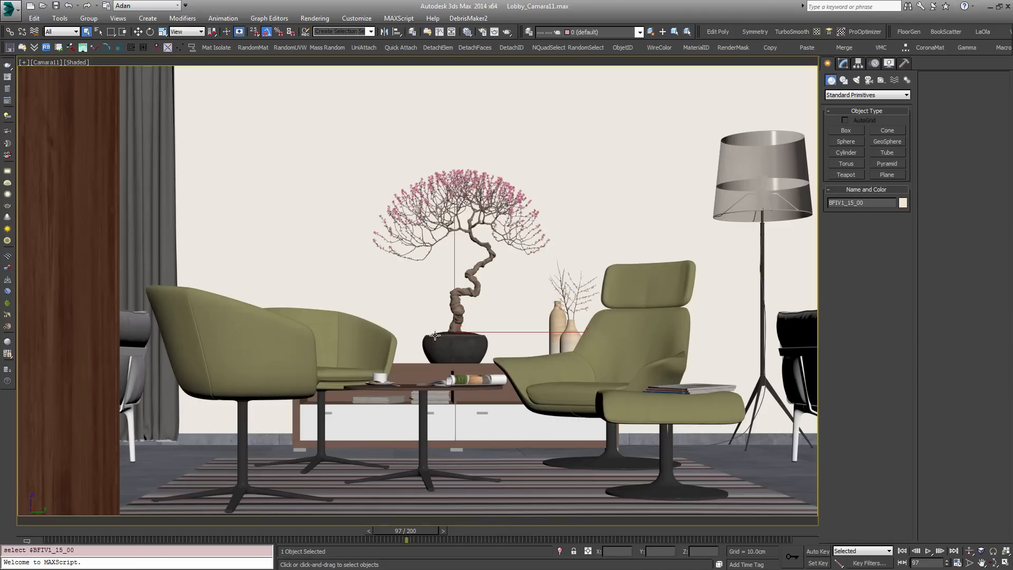
click(67, 532)
drag(62, 531, 302, 530)
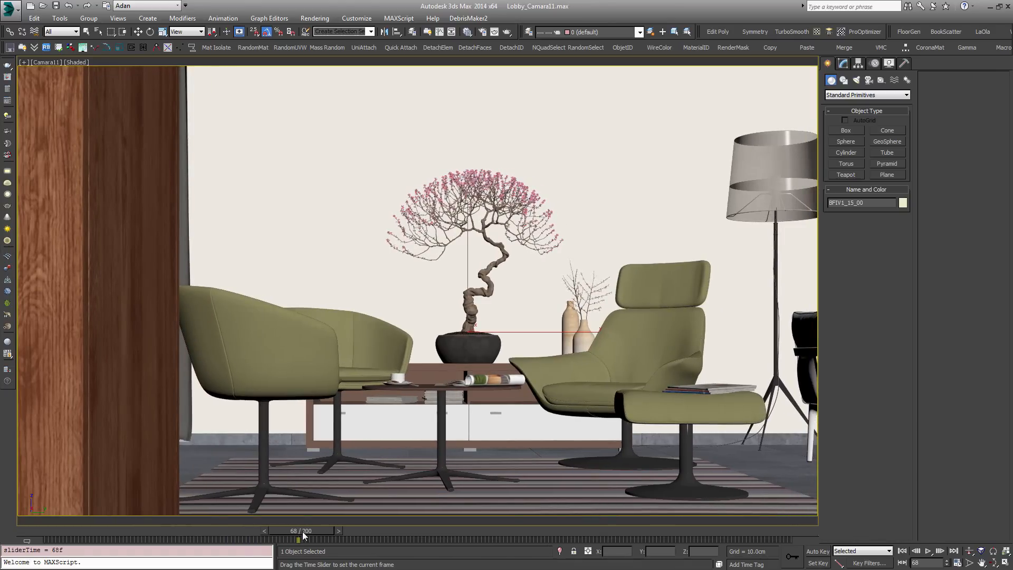
drag(302, 530, 244, 527)
drag(361, 518, 794, 519)
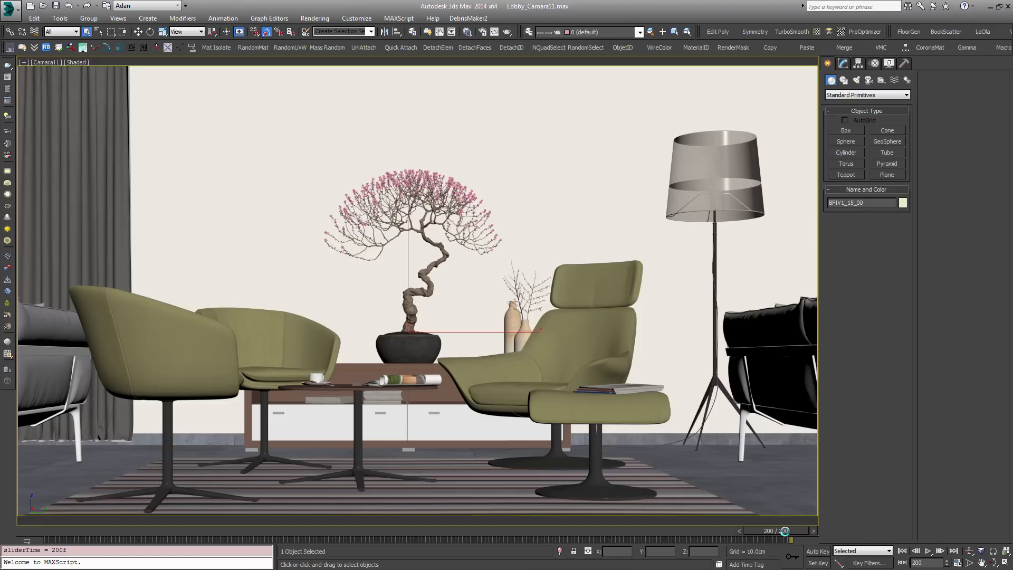
drag(785, 531, 129, 552)
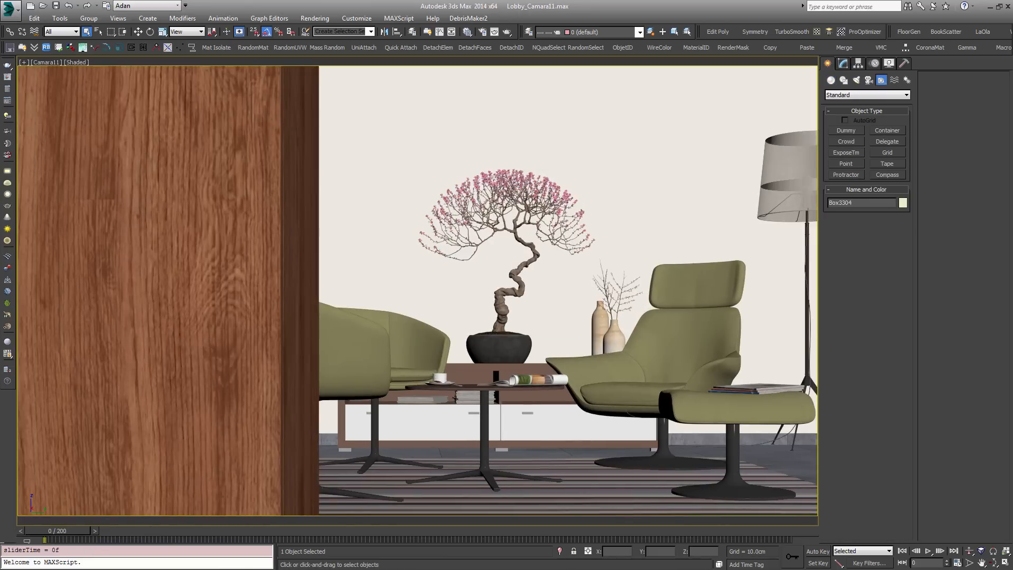
- Change the camera viewport to a wireframe Top view of the area around the lounge furniture and camera
click(510, 349)
key(t)
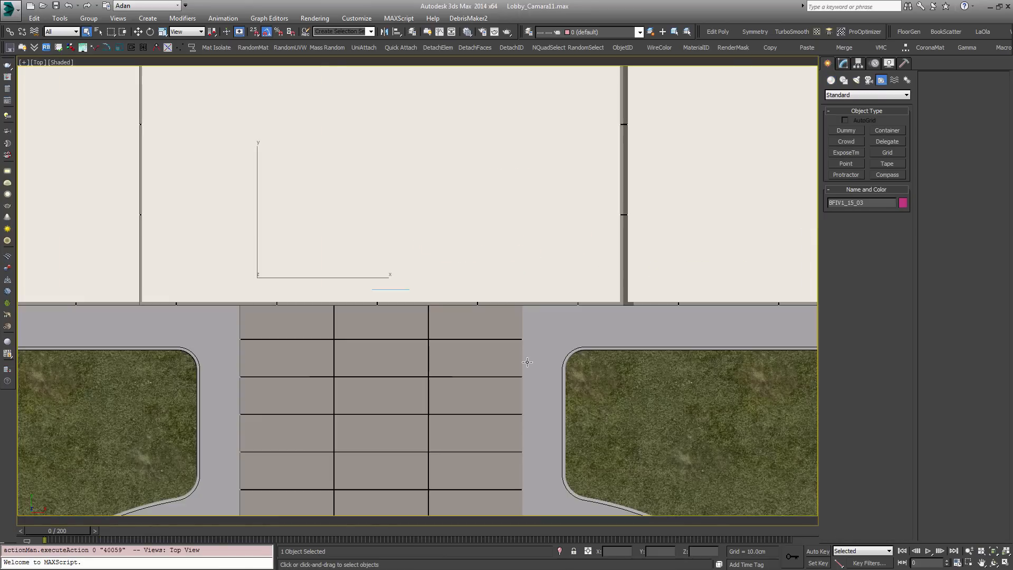
key(z)
key(F3)
scroll(487, 258, down, 5)
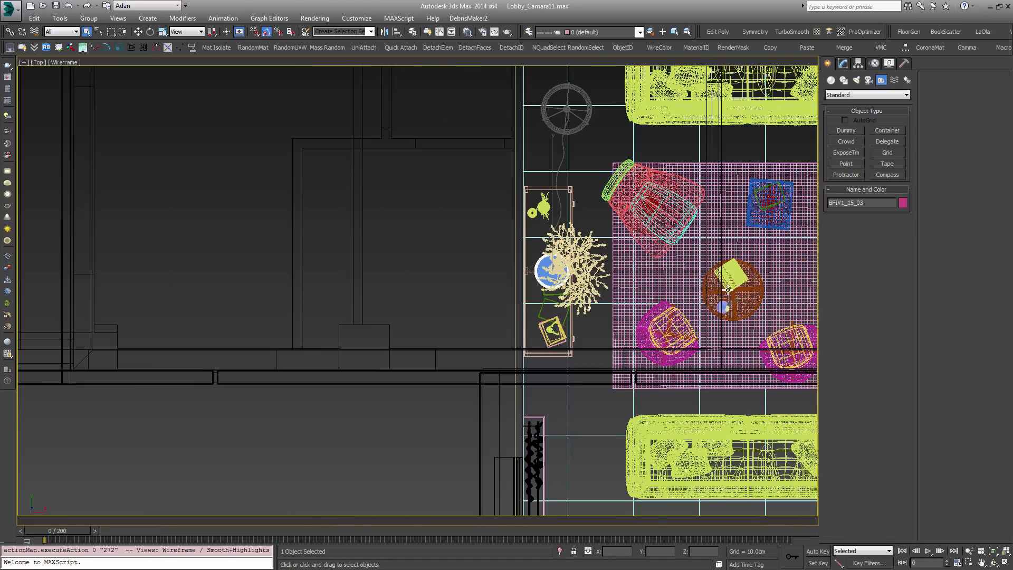
scroll(661, 294, up, 2)
middle_drag(802, 315, 520, 299)
scroll(520, 299, up, 2)
- Select Camara11 and enable the Trajectory option in its object properties
click(448, 296)
click(441, 296)
scroll(441, 295, up, 2)
right_click(457, 300)
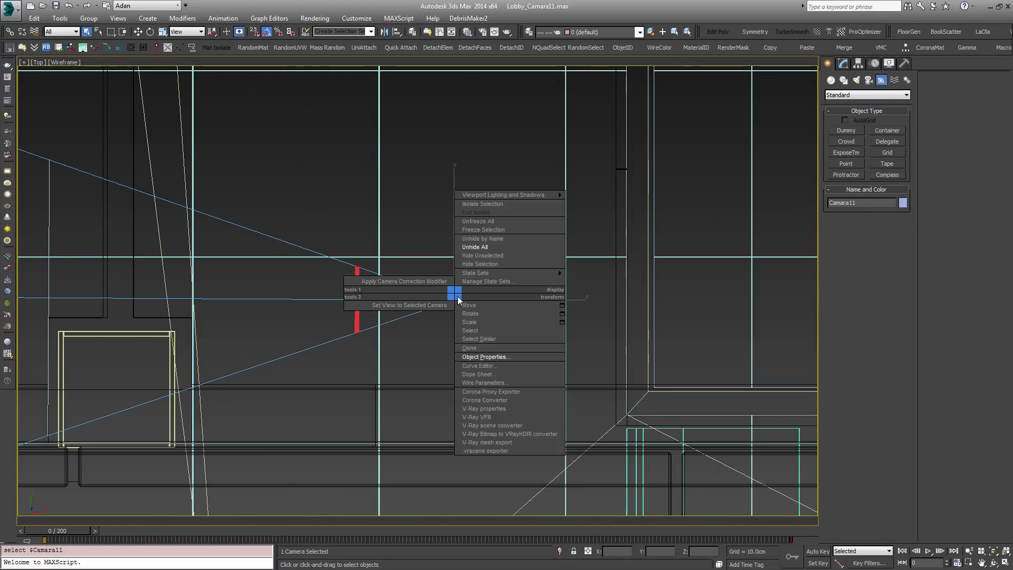
click(499, 355)
click(444, 343)
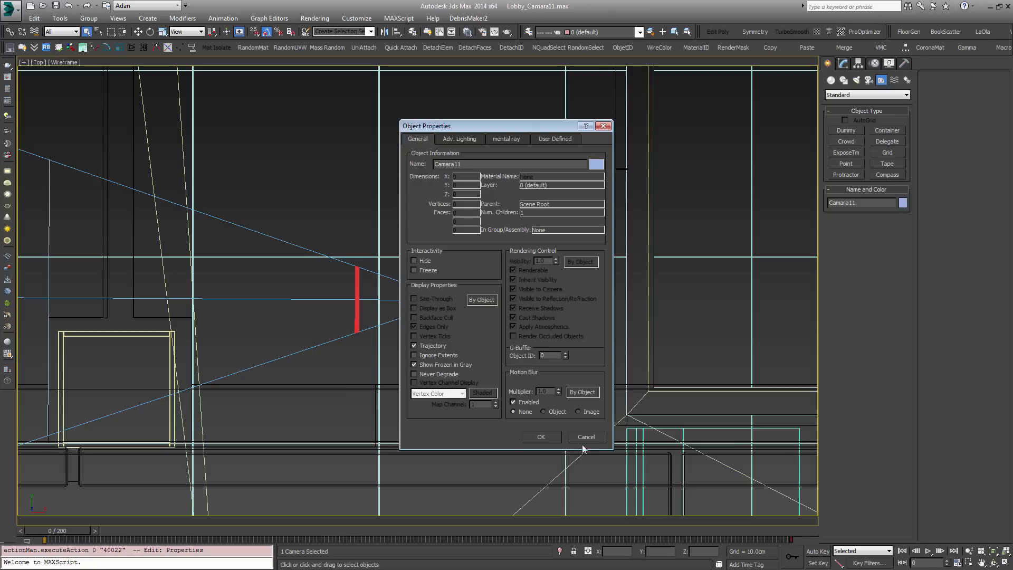
click(549, 437)
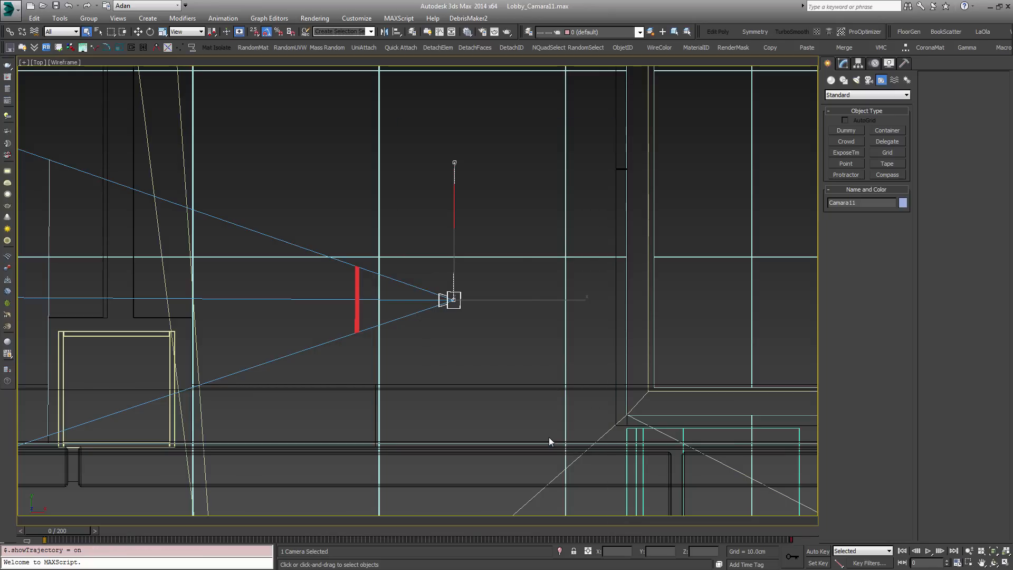
- Examine the camera's trajectory from several angles and its position along the timeline
scroll(483, 295, down, 3)
scroll(483, 296, up, 2)
alt+middle_drag(483, 296, 448, 273)
key(t)
scroll(399, 315, down, 8)
key(z)
middle_drag(272, 470, 370, 379)
scroll(370, 378, up, 5)
scroll(509, 246, down, 1)
middle_drag(501, 301, 474, 432)
drag(74, 530, 49, 546)
middle_drag(429, 287, 449, 363)
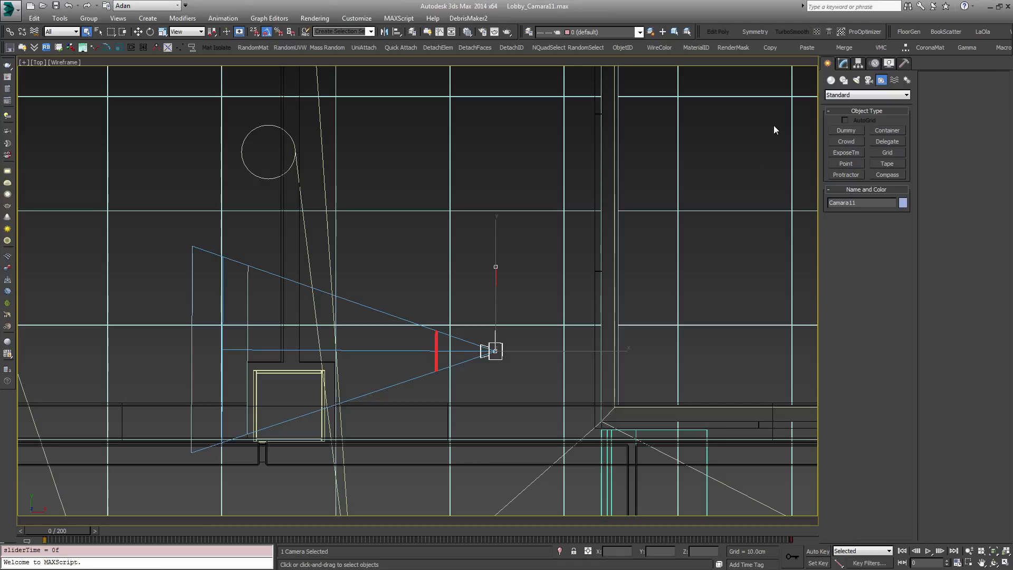
- Try assigning a Noise Rotation controller to the Rotation track of Camara11
click(874, 63)
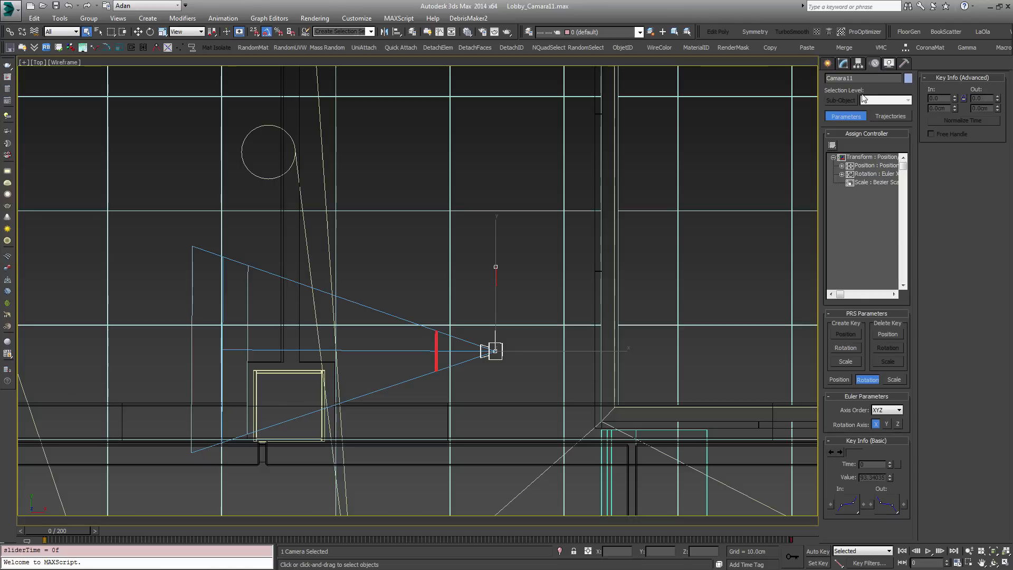
click(842, 173)
click(872, 174)
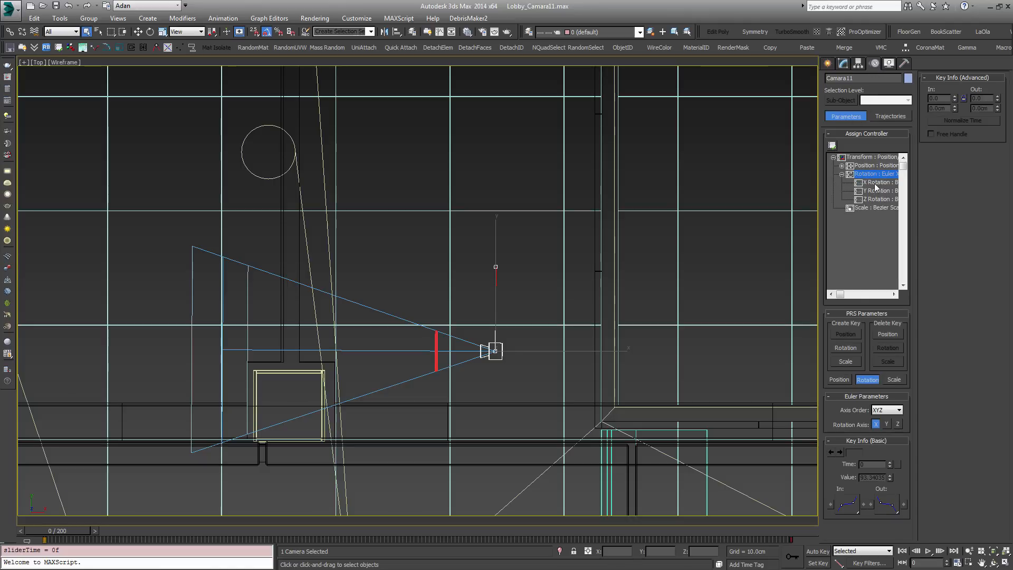
mouse_move(841, 295)
mouse_down()
mouse_move(869, 296)
mouse_move(844, 296)
mouse_up()
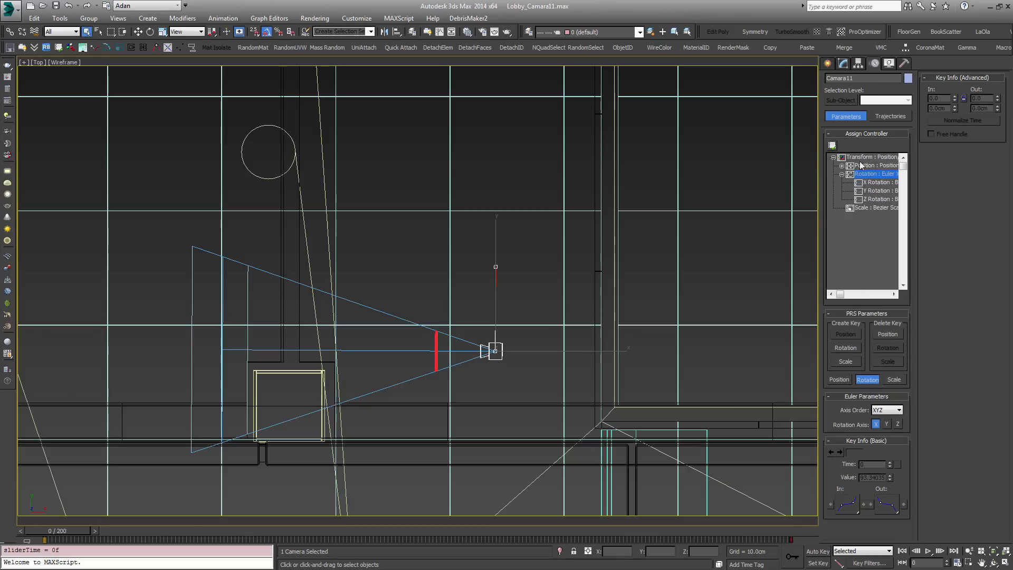
click(832, 145)
double_click(460, 234)
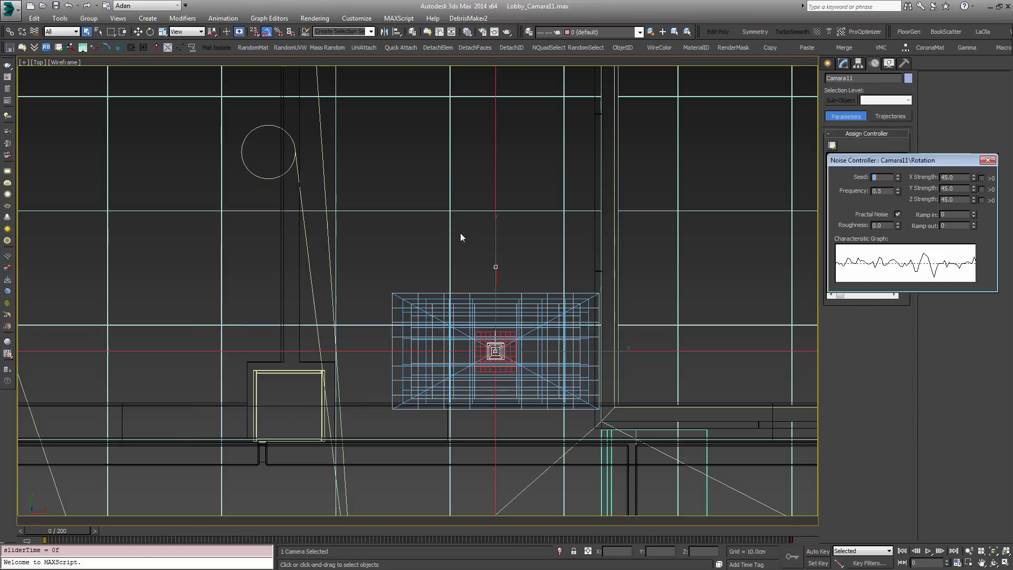
- Preview the noise rotation on the camera over the timeline and undo the controller assignment
middle_drag(566, 344, 378, 328)
scroll(298, 395, up, 2)
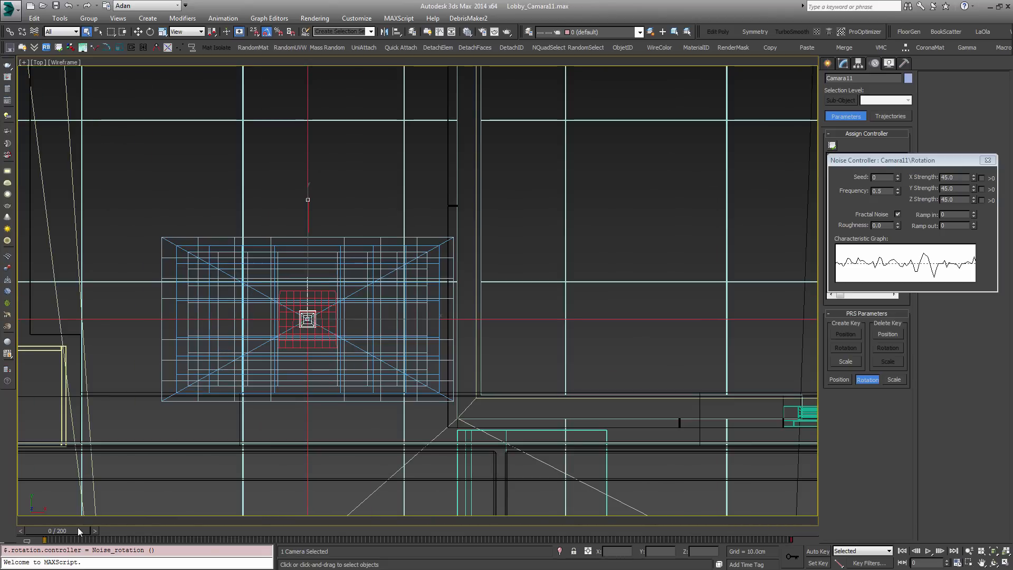
drag(948, 167, 729, 156)
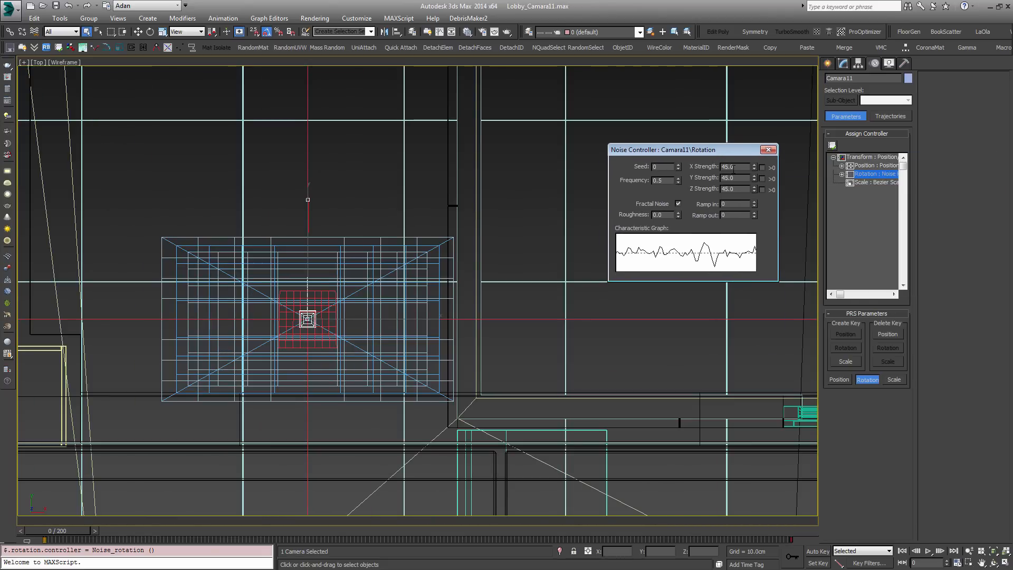
mouse_move(56, 531)
mouse_down()
mouse_move(422, 528)
mouse_move(730, 499)
mouse_move(45, 539)
mouse_up()
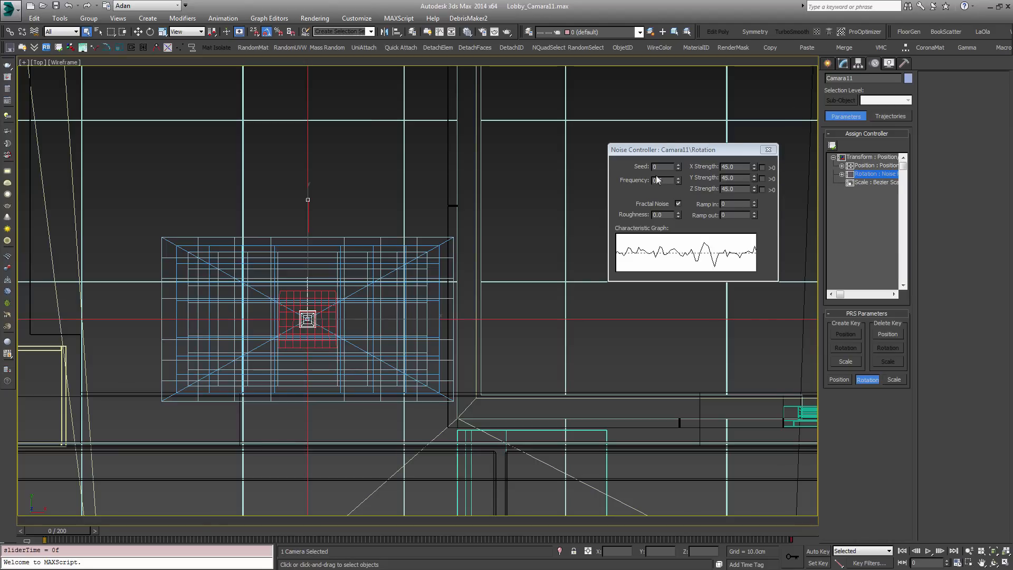
click(768, 150)
key(ctrl+z)
- Create a Dummy helper beside the camera in the Top view
scroll(335, 319, up, 4)
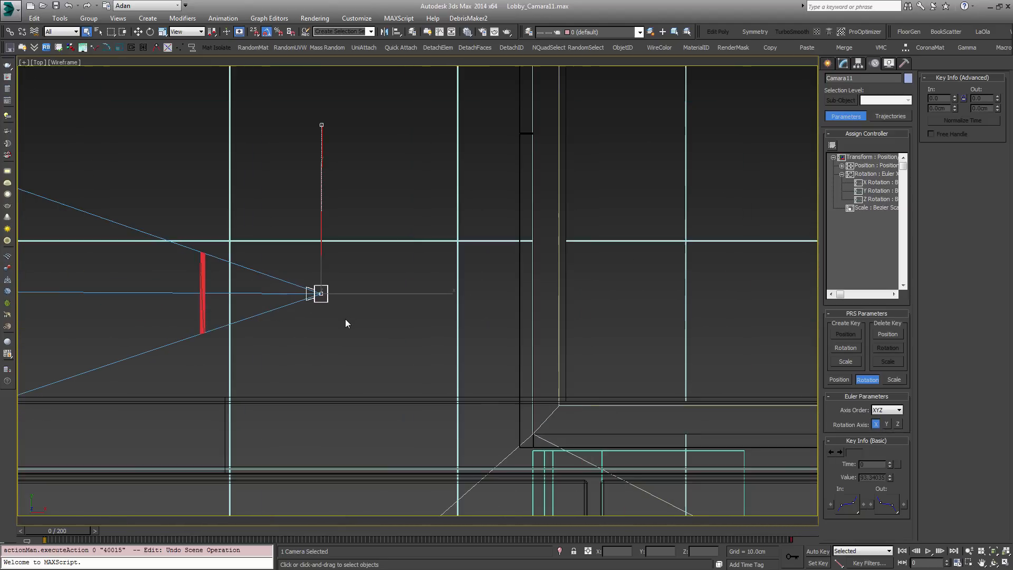
middle_drag(342, 274, 381, 334)
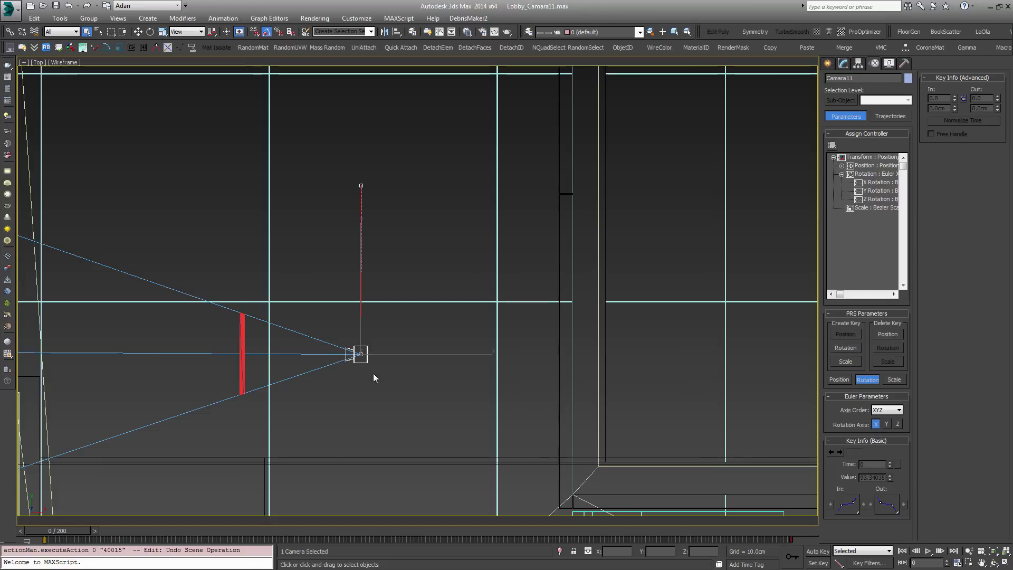
click(827, 64)
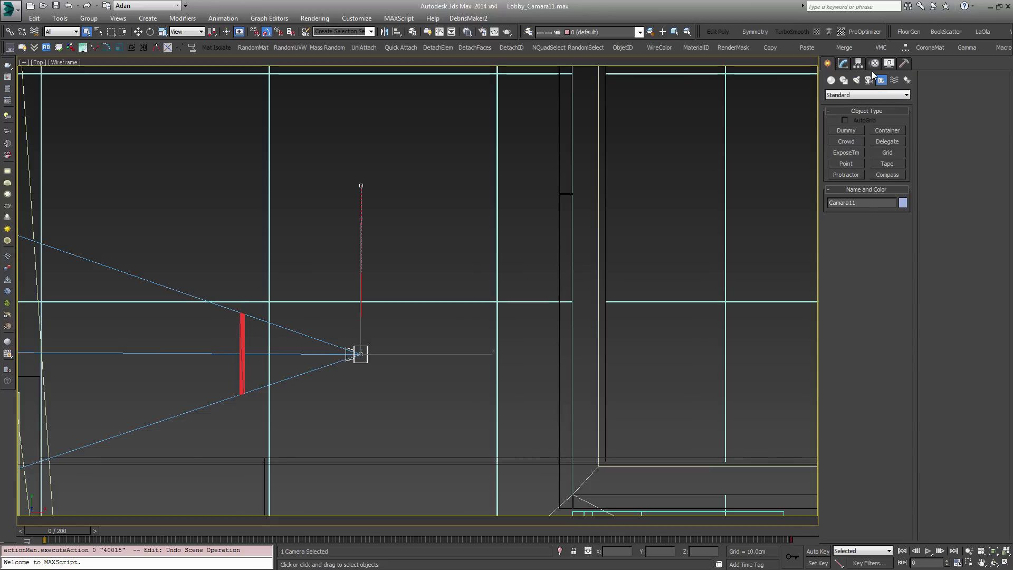
click(846, 130)
drag(423, 355, 481, 405)
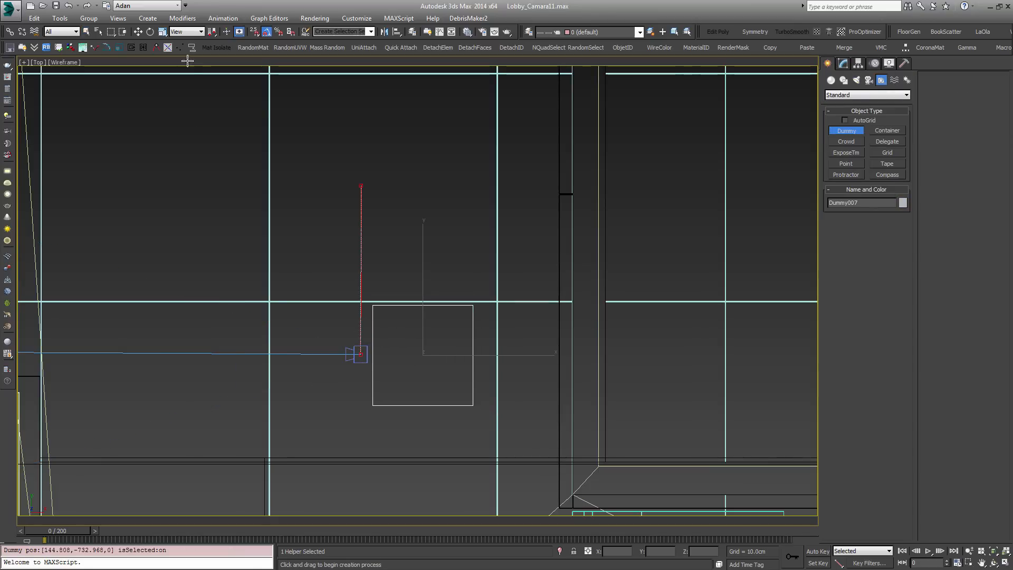
- Align the dummy to Camara11 pivot to pivot in X, Y and Z position and on all three orientation axes
click(397, 33)
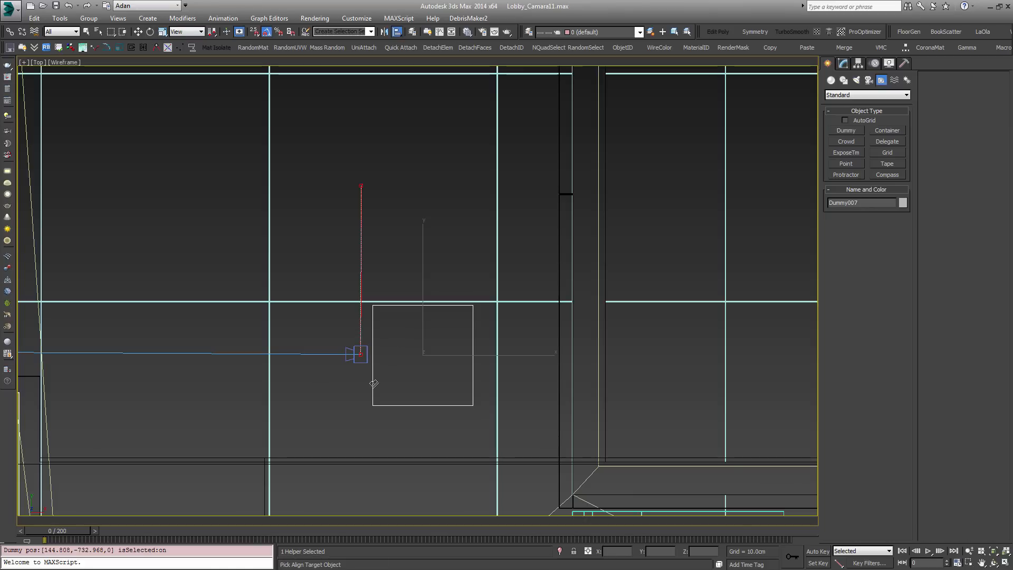
click(360, 356)
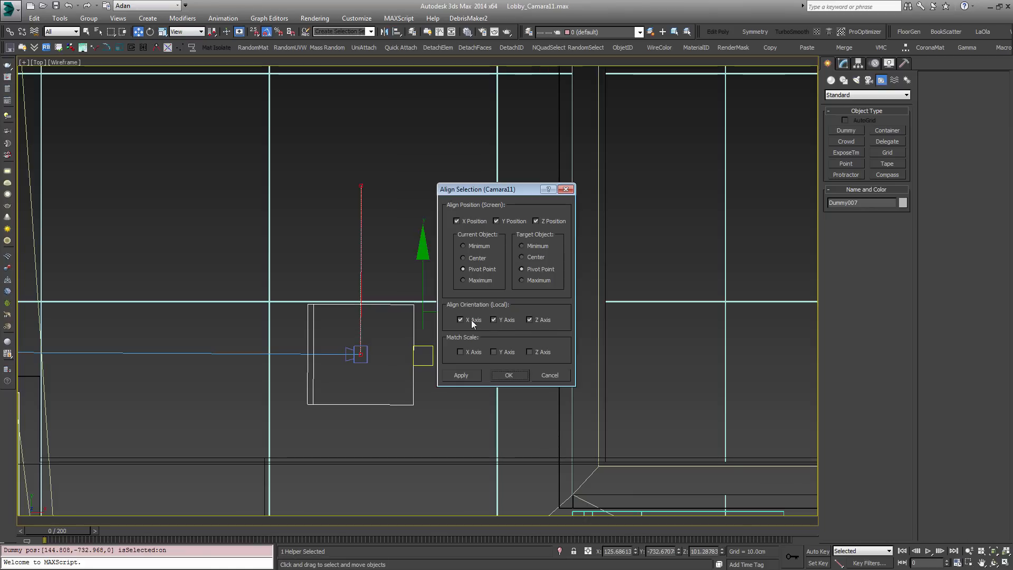
click(508, 375)
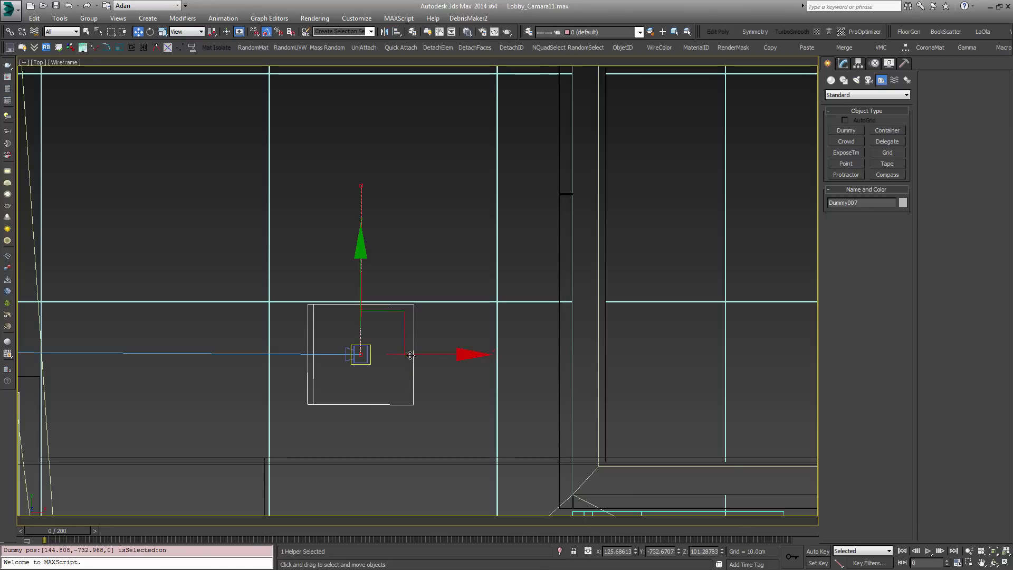
- Delete the animation keys of Camara11 and link the camera to the dummy as its parent
click(361, 354)
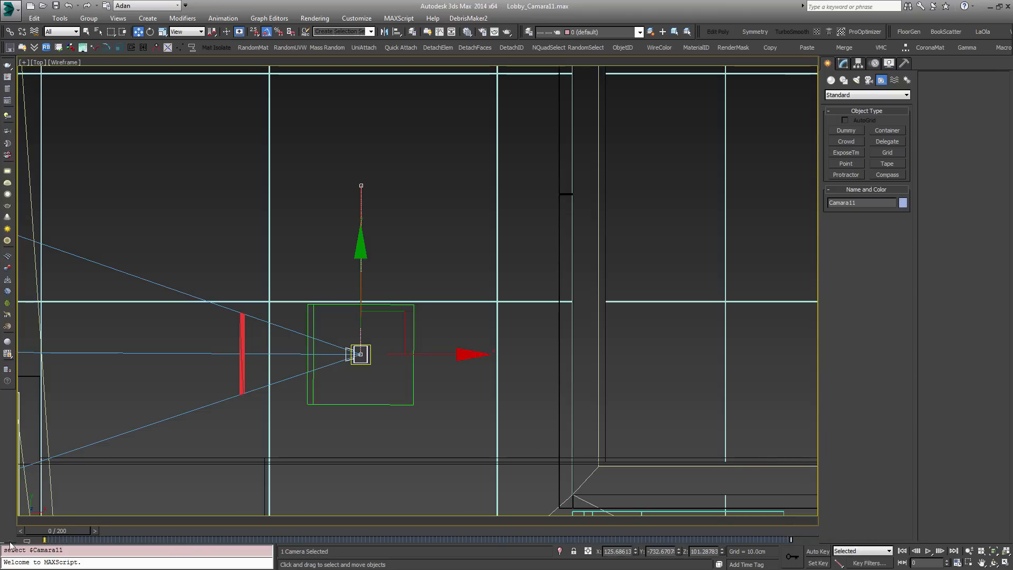
key(Delete)
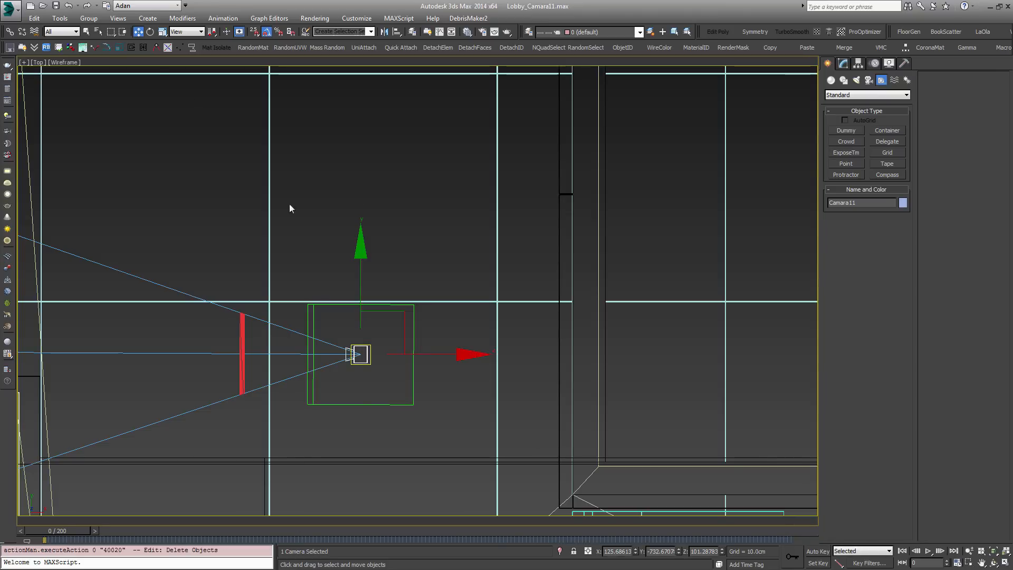
click(10, 32)
drag(372, 363, 414, 338)
key(w)
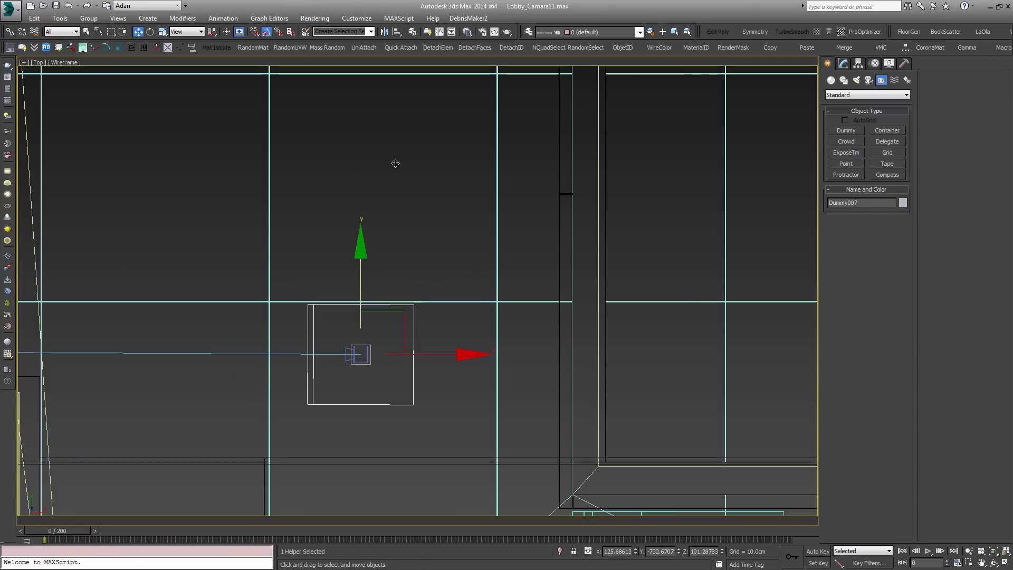
- Turn on Auto Key at frame 200 and choose the default tangent type for new keys
key(n)
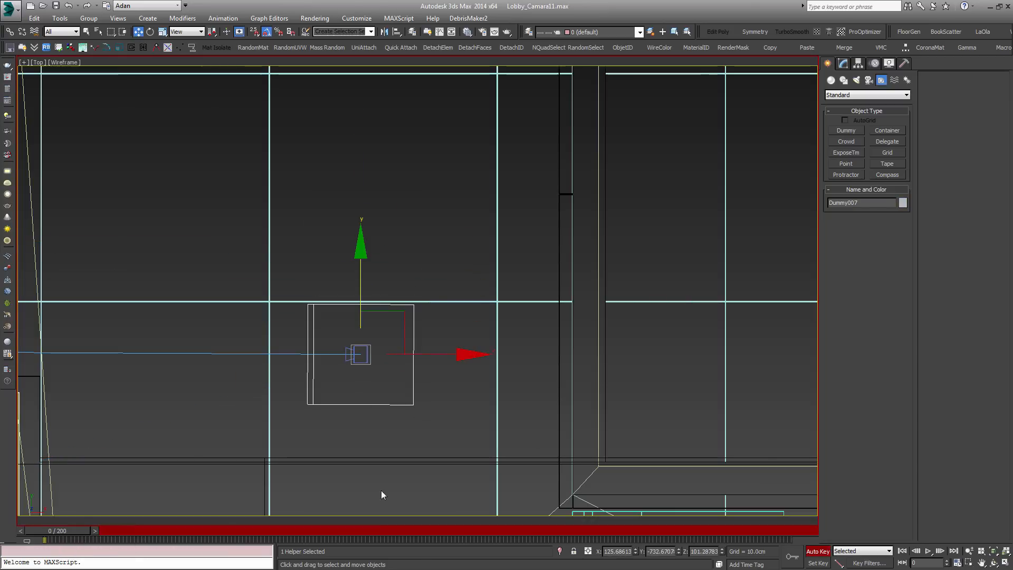
drag(63, 530, 837, 529)
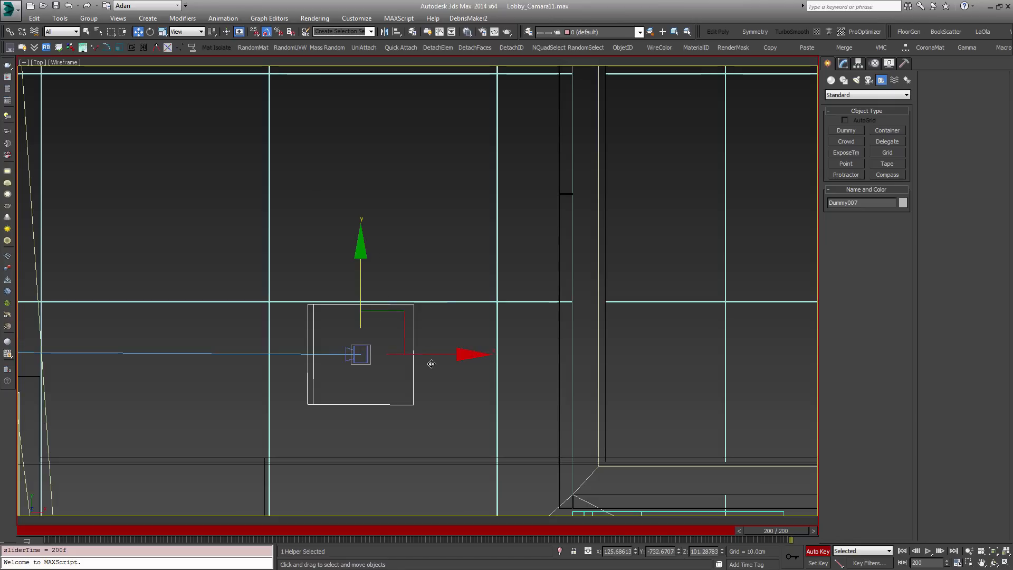
click(838, 565)
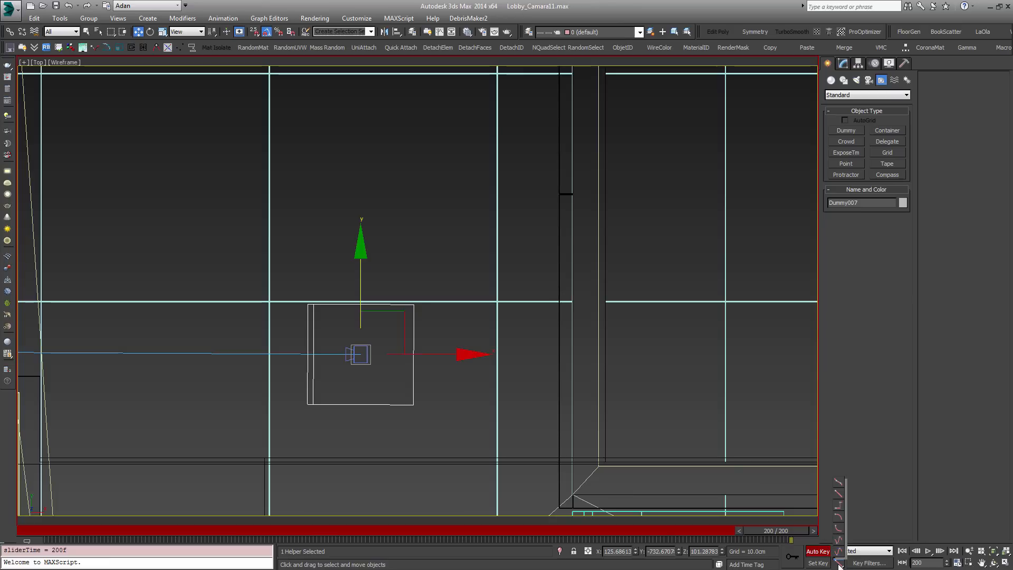
click(838, 552)
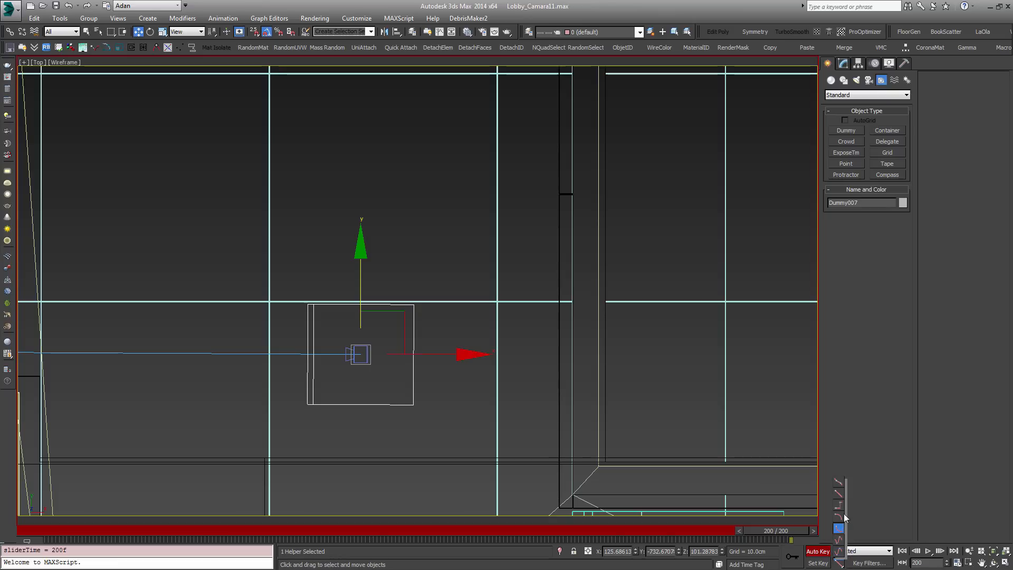
click(842, 499)
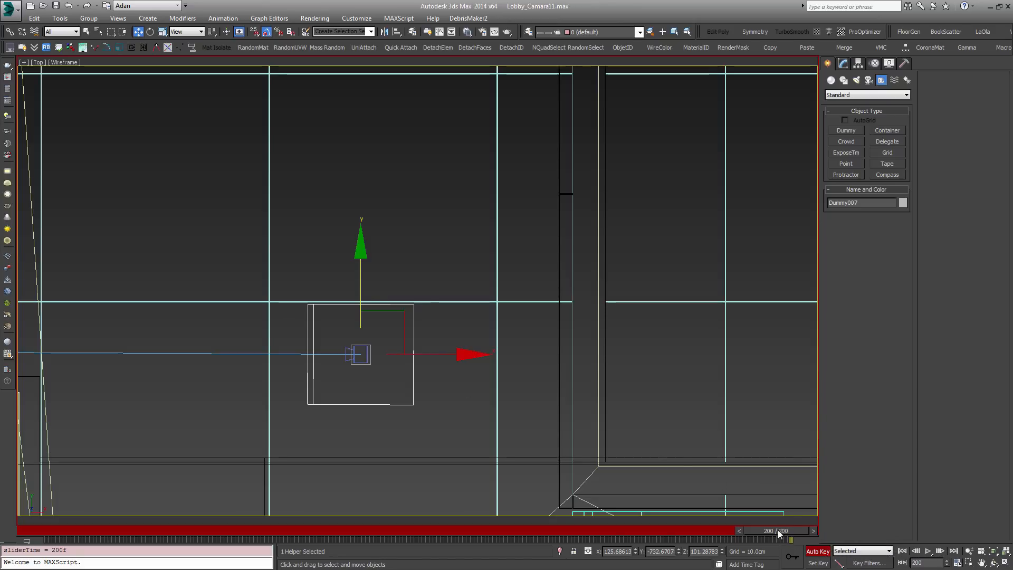
- Move the dummy about 54 cm along the Y axis to keyframe its position at frame 200
scroll(399, 449, down, 2)
drag(385, 345, 404, 255)
middle_drag(420, 404, 467, 342)
scroll(466, 340, down, 2)
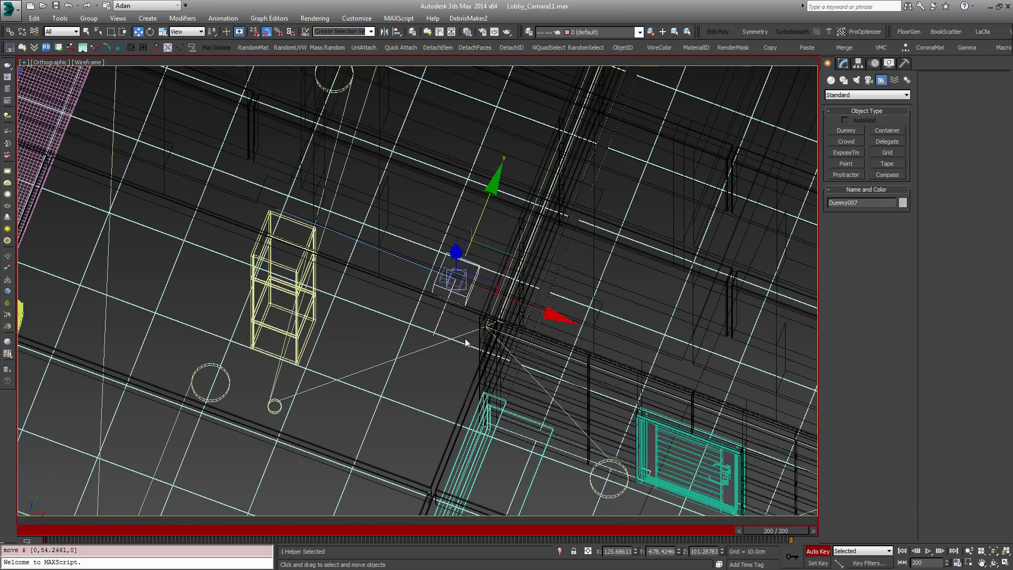
- Look through Camara11 in shaded display and scrub the timeline to frame 200 to review the camera slide
key(c)
double_click(495, 213)
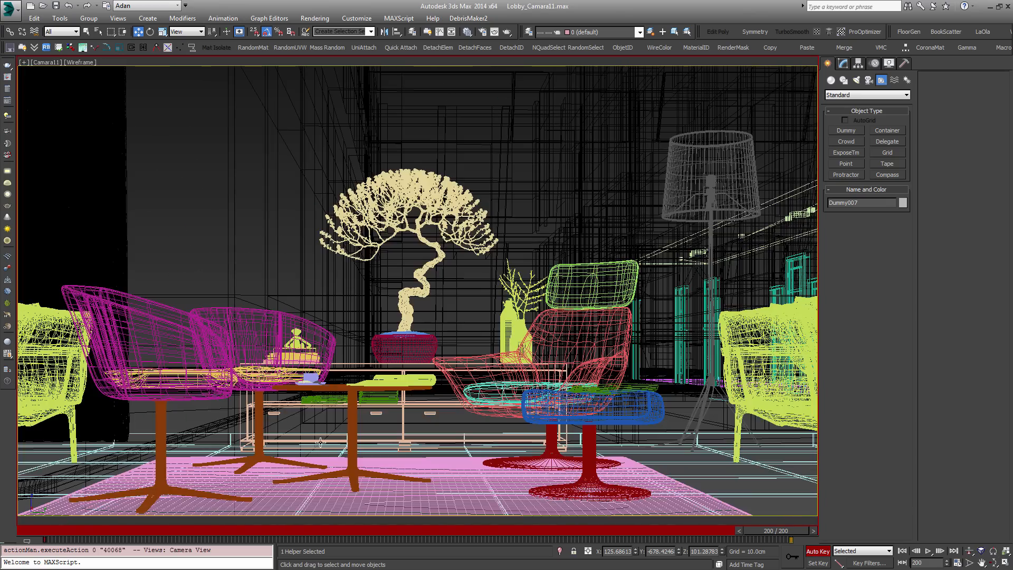
key(F3)
drag(97, 531, 840, 501)
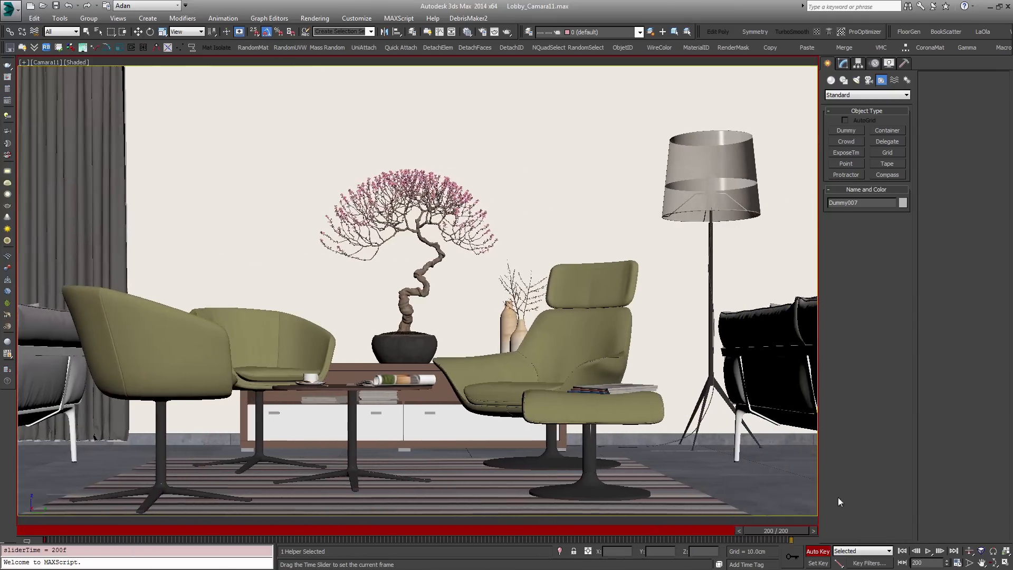
- Return to frame 0, switch to the Top view around the dummy and select Camara11
key(Home)
key(w)
key(t)
scroll(426, 239, down, 5)
scroll(426, 239, up, 3)
scroll(354, 399, up, 7)
scroll(540, 328, down, 2)
middle_drag(540, 328, 459, 326)
scroll(470, 324, up, 1)
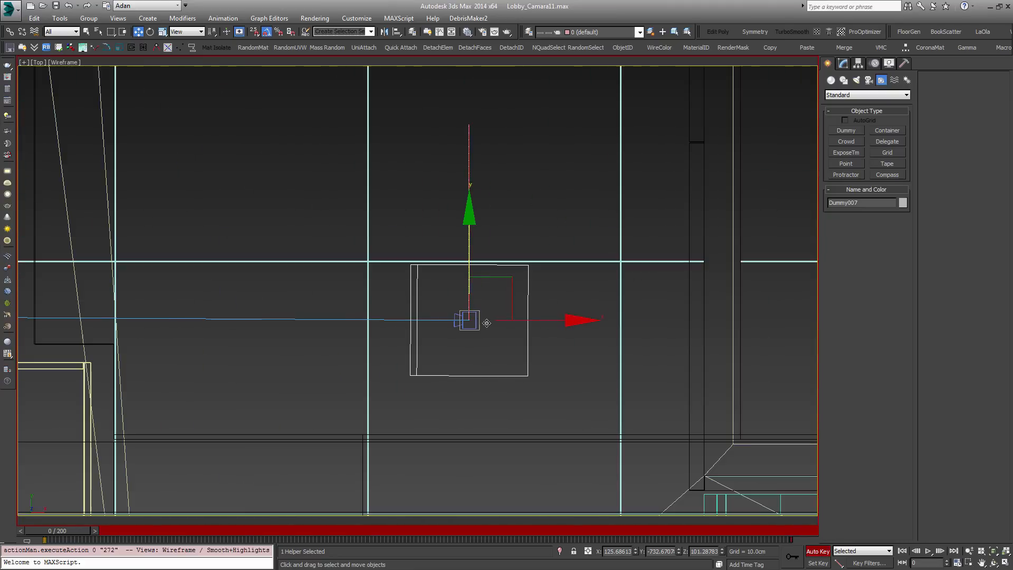
click(550, 332)
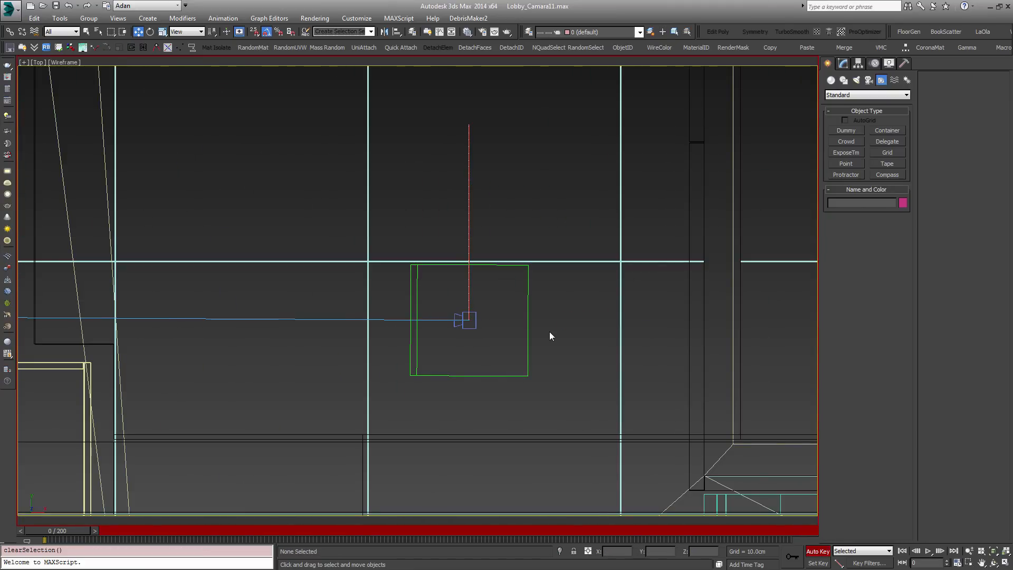
click(476, 328)
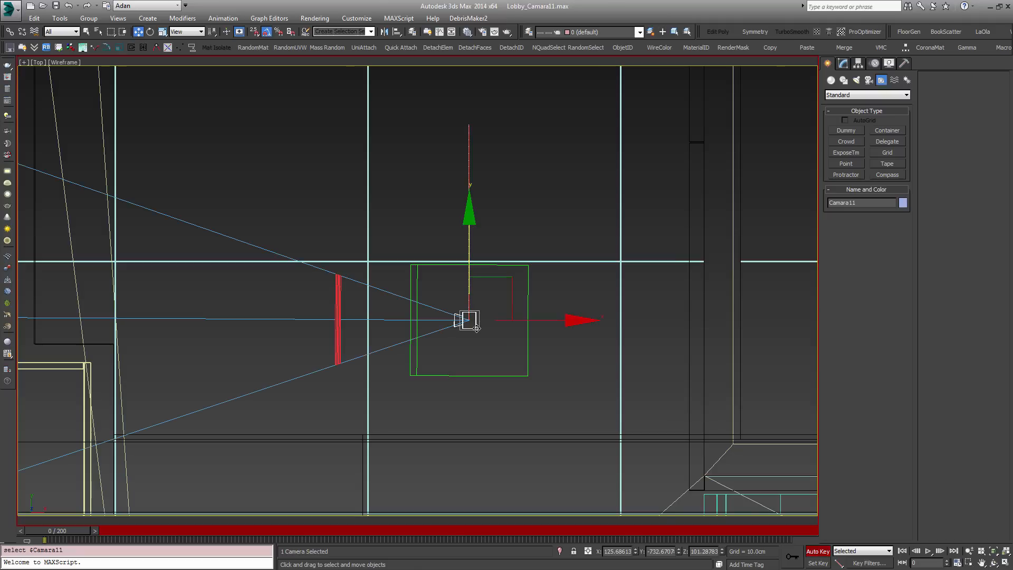
- Turn off Auto Key and assign a Noise Rotation controller to Camara11's rotation track
click(875, 64)
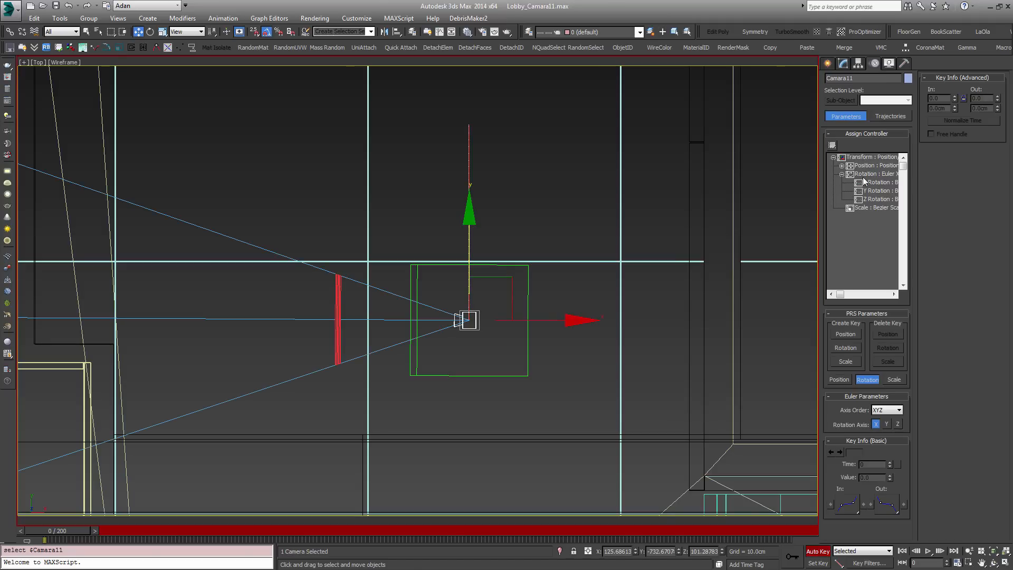
click(827, 550)
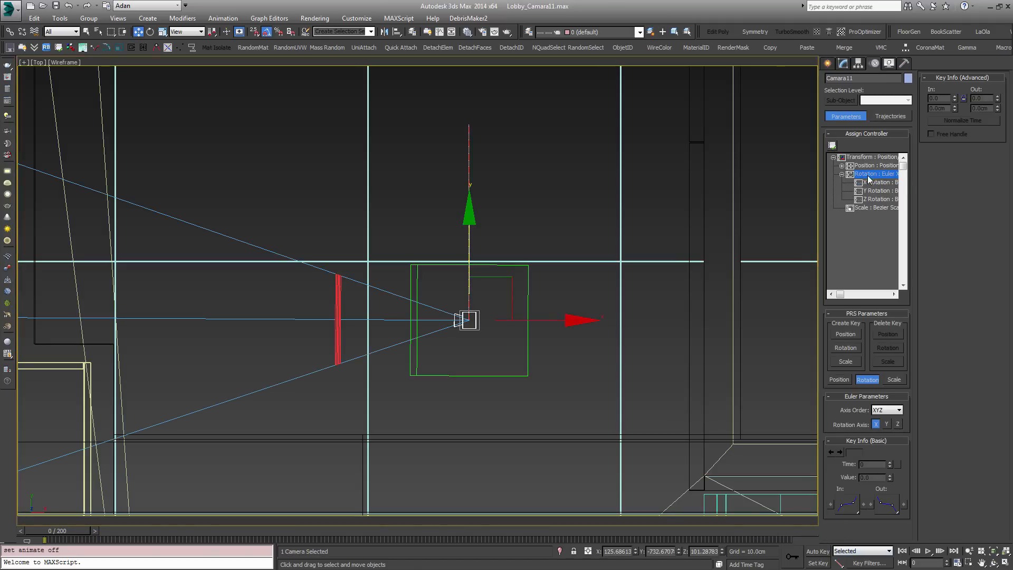
click(831, 146)
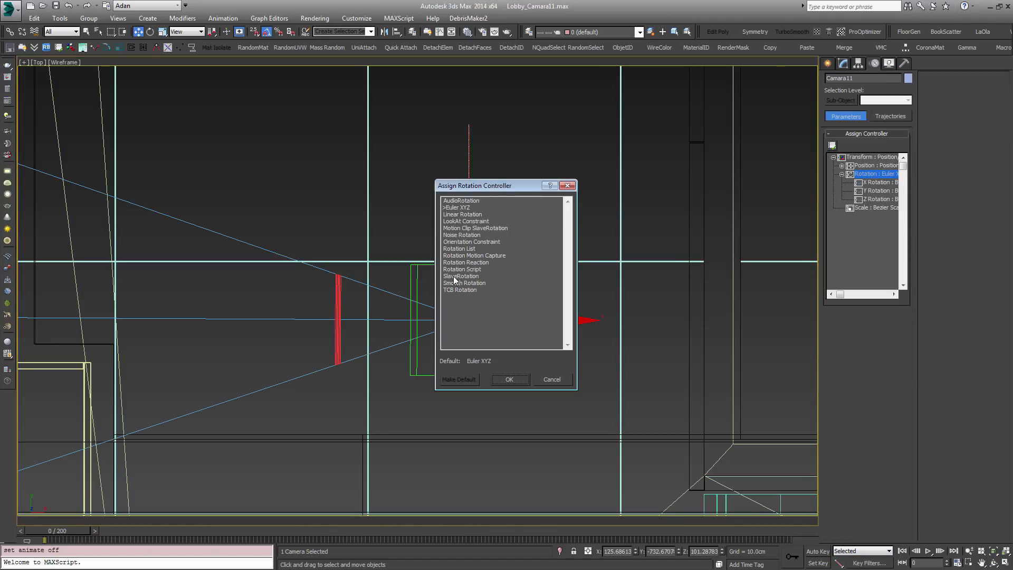
click(460, 235)
double_click(460, 236)
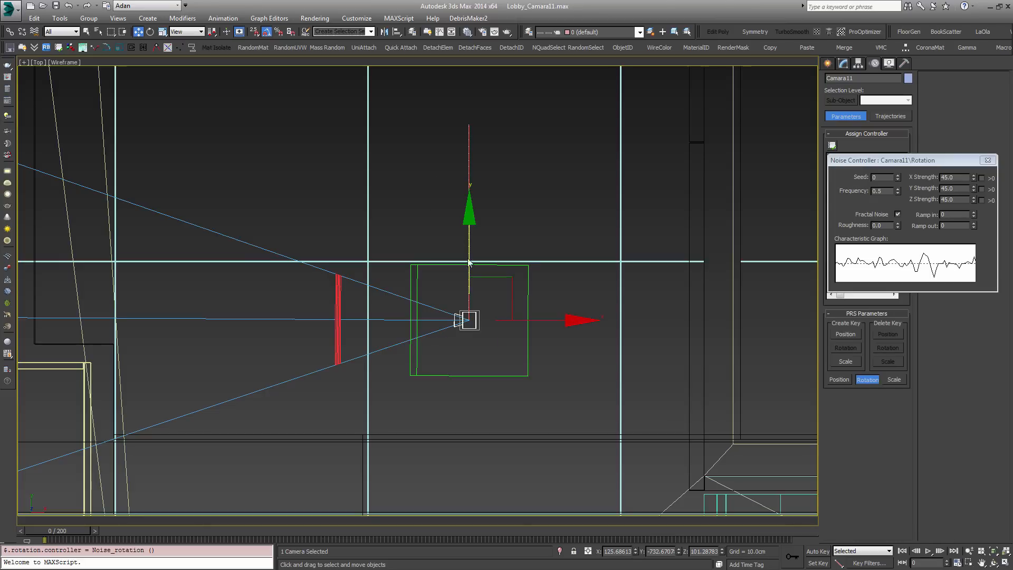
- Try moving the dummy in the Top view to check that the linked camera follows it
drag(67, 530, 47, 537)
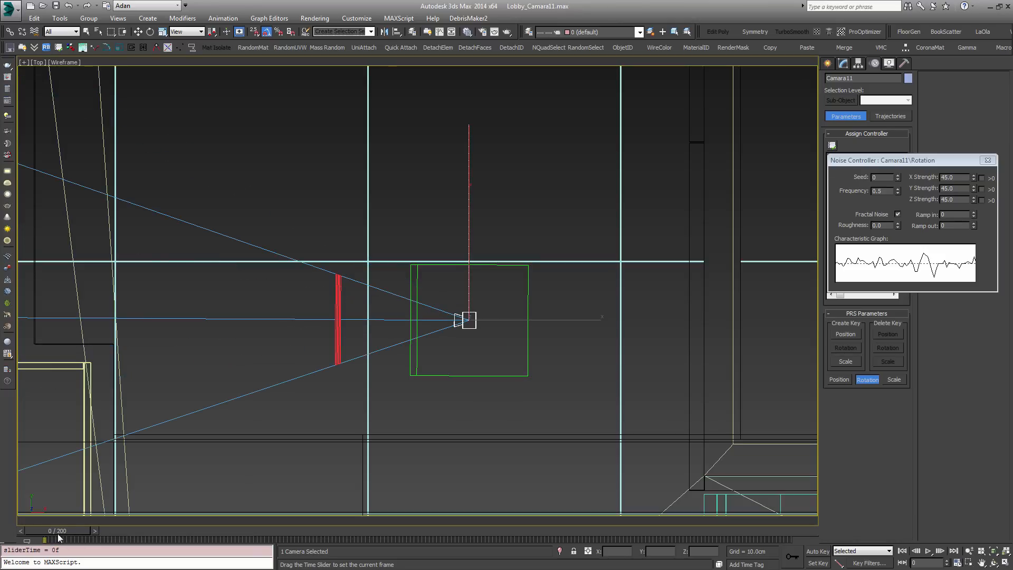
key(w)
click(528, 297)
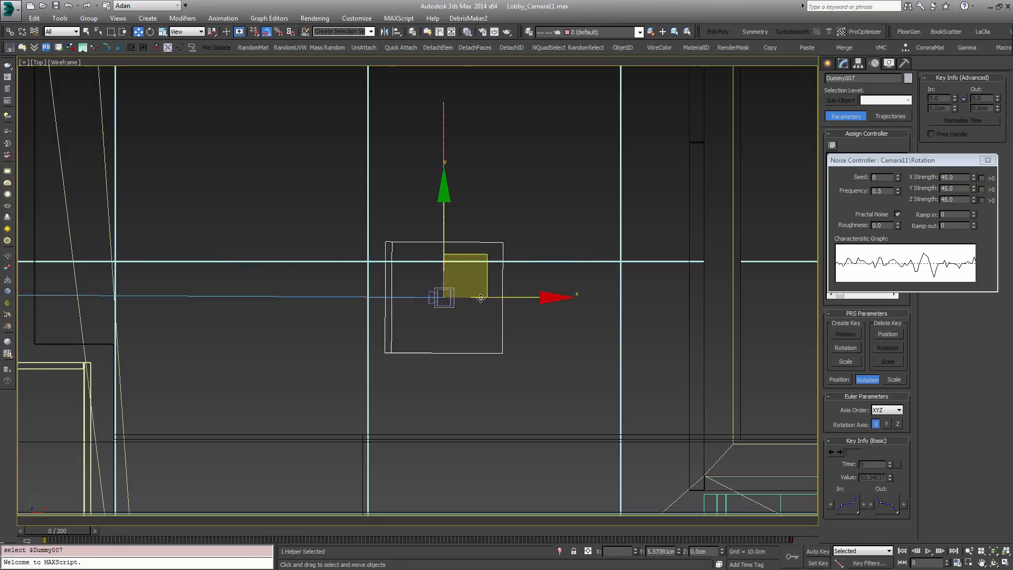
mouse_move(58, 533)
mouse_down()
mouse_move(141, 524)
mouse_move(57, 530)
mouse_up()
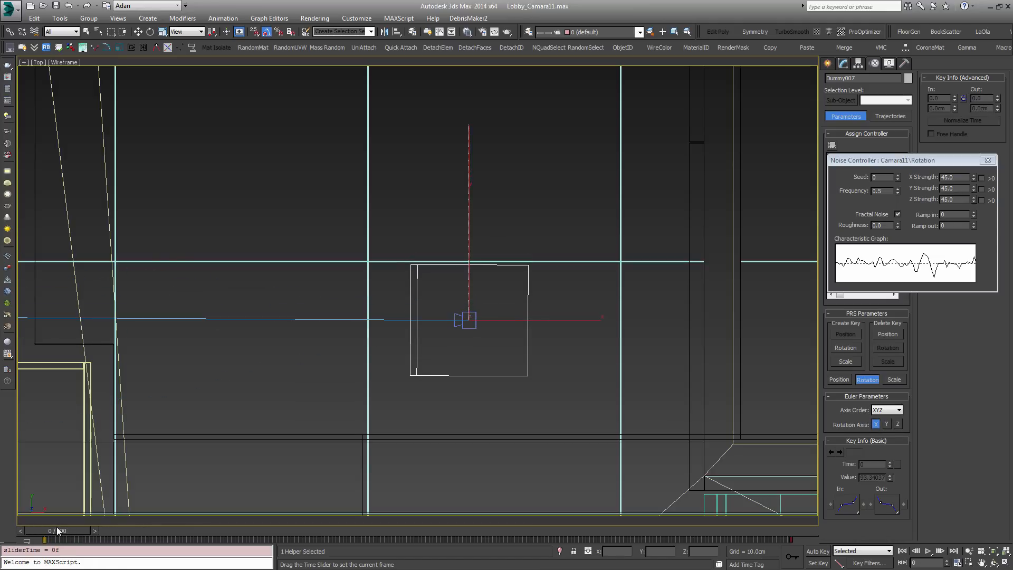
key(w)
scroll(465, 323, up, 3)
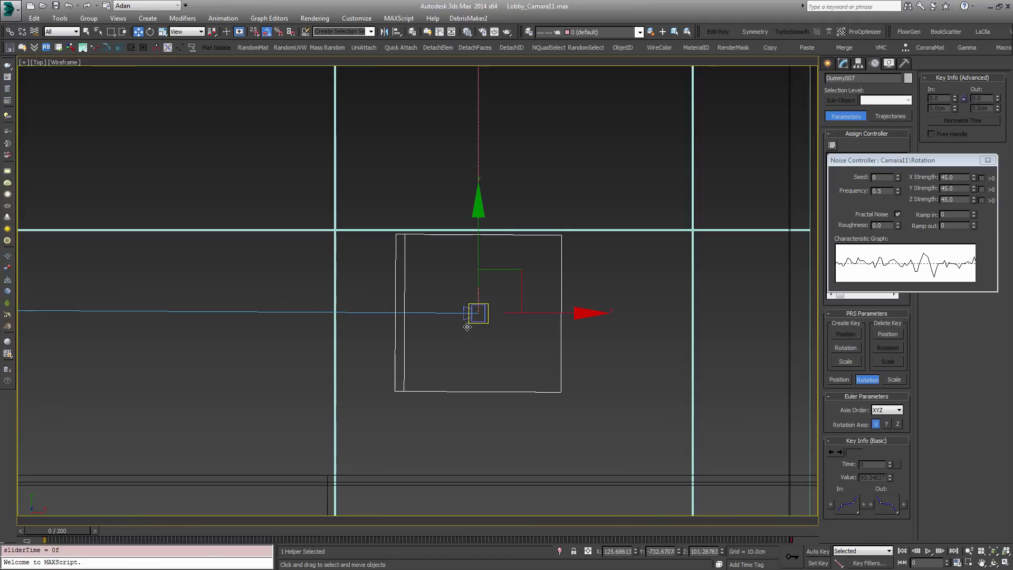
- Look through Camara11 in shaded display and scrub the timeline to review the default noise shake
key(c)
double_click(477, 214)
key(F3)
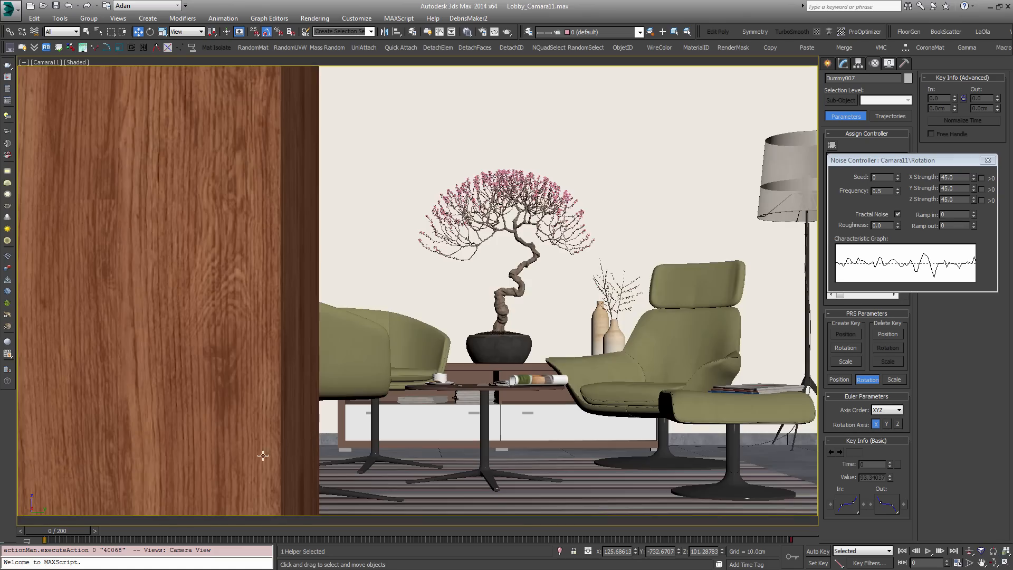
drag(59, 537, 299, 544)
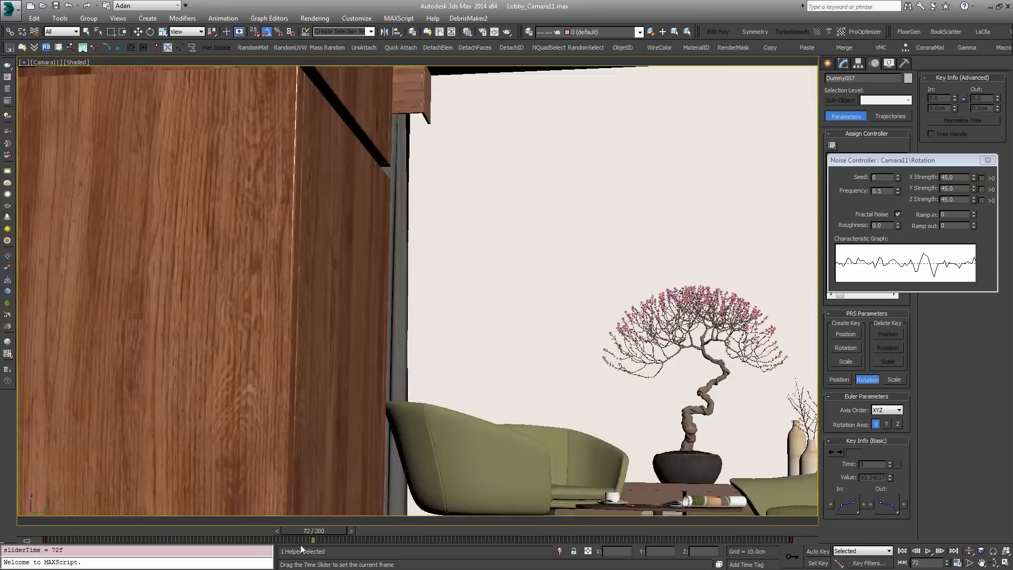
right_click(299, 545)
- Set the rotation noise's X, Y and Z strengths to 2 and scrub the timeline to check the weaker shake
click(954, 177)
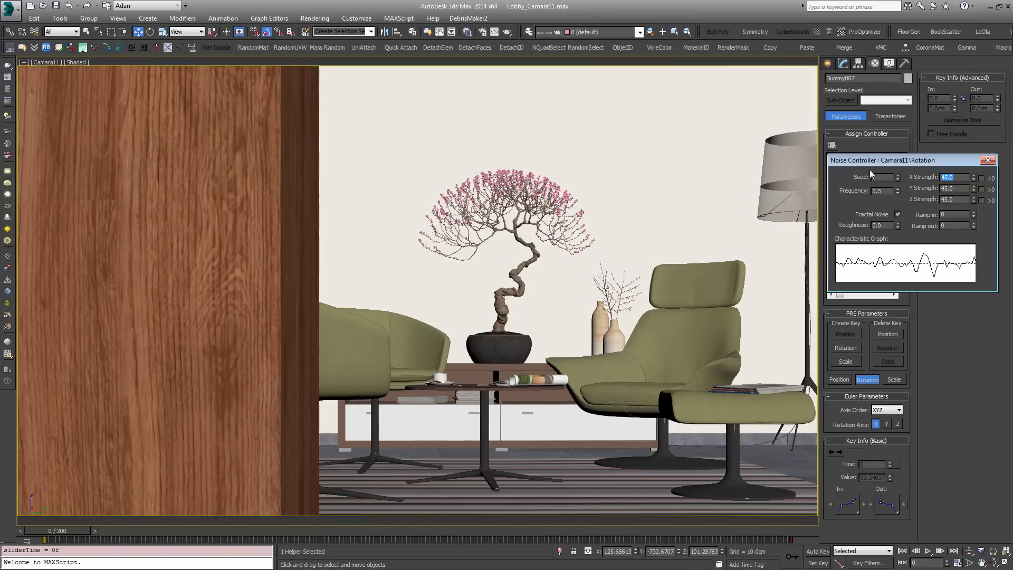
text(2)
key(Tab)
text(2)
key(Tab)
text(2)
key(Return)
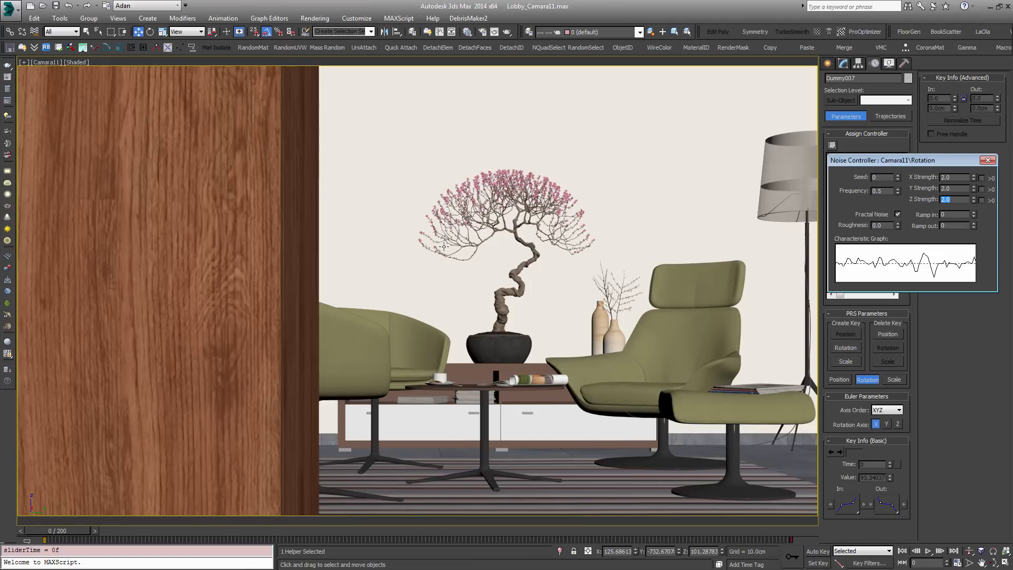
drag(60, 531, 430, 530)
- Set the rotation noise frequency to 0.1 and play the animation from frame 0
double_click(891, 191)
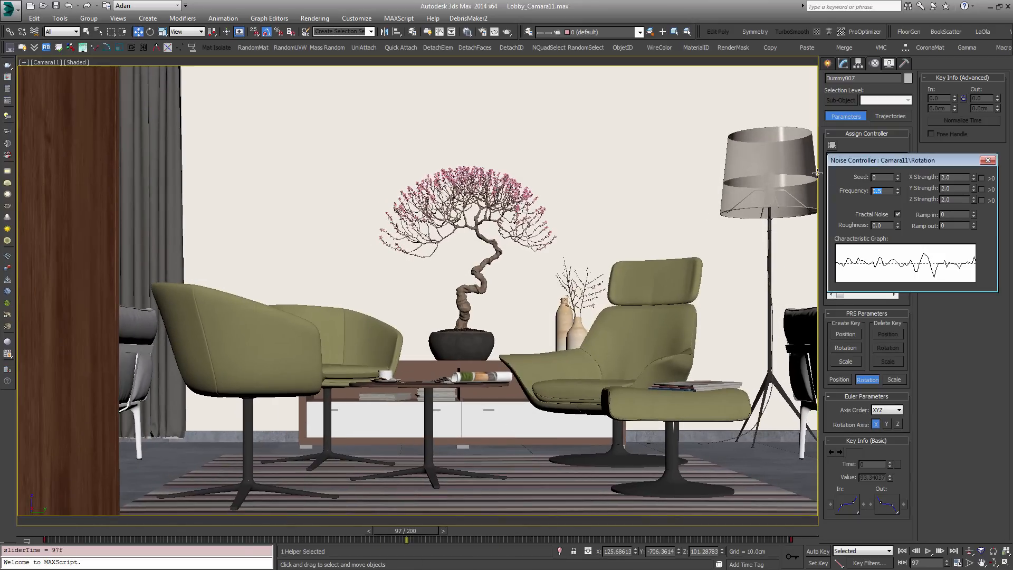
key(Return)
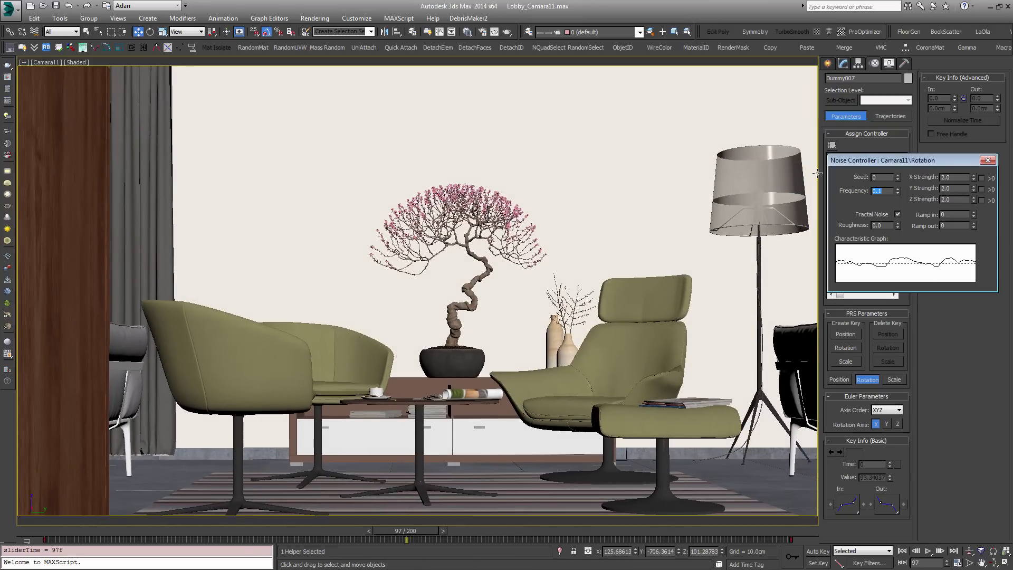
drag(418, 533, 31, 547)
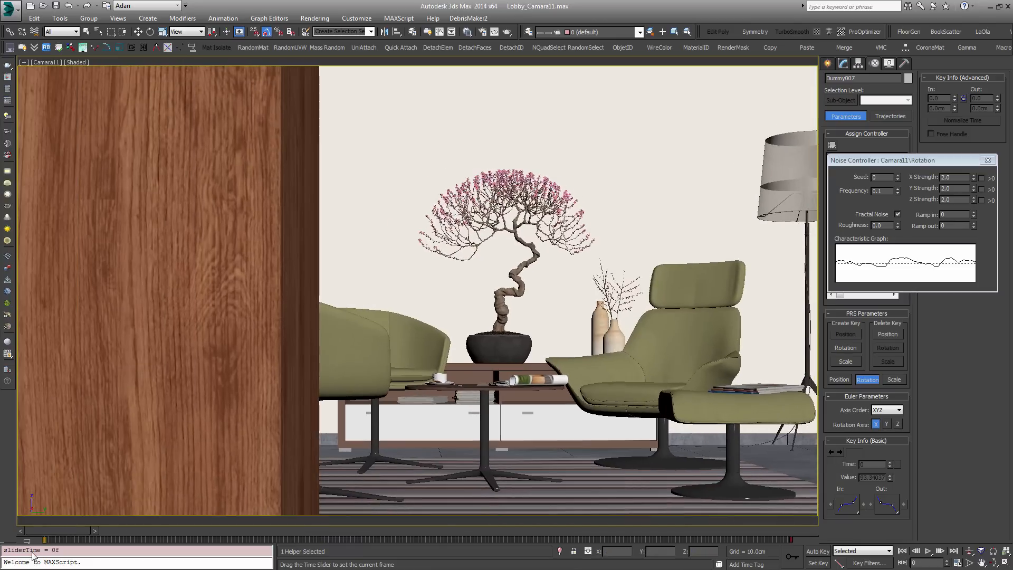
click(926, 551)
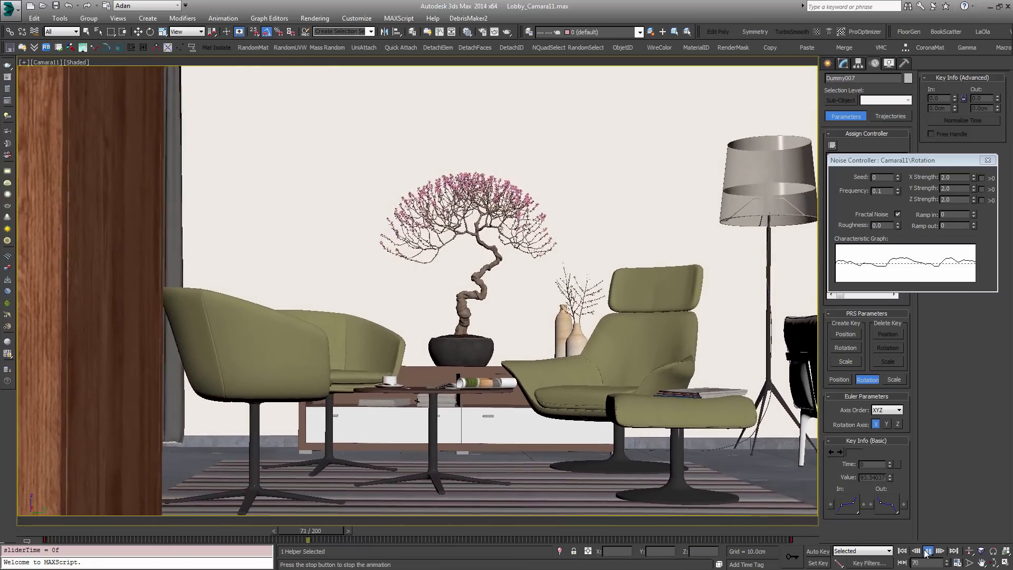
click(926, 551)
- Lower the rotation noise frequency to 0.01 and play the animation to judge the shake
click(885, 191)
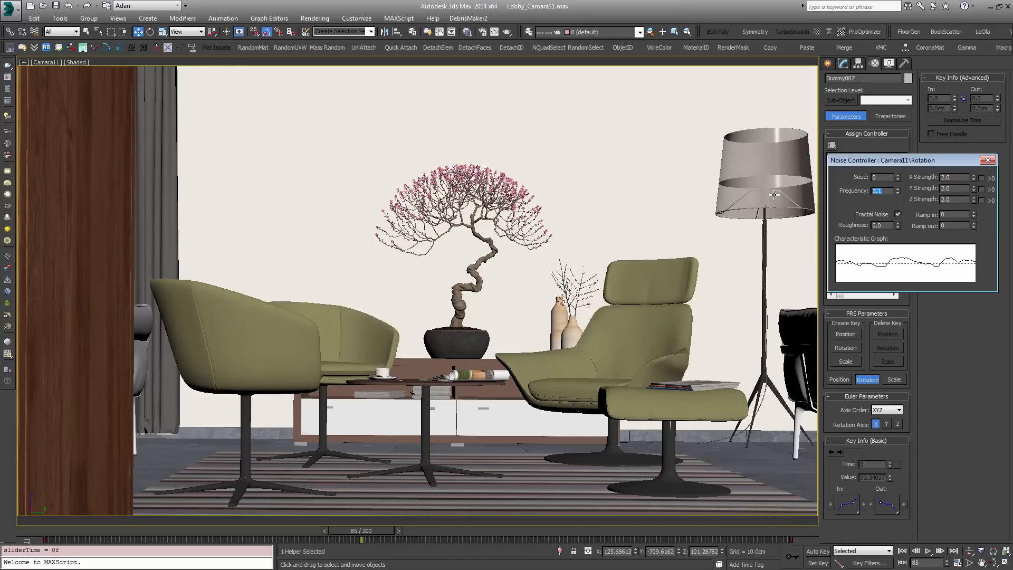
text(0.01)
key(Return)
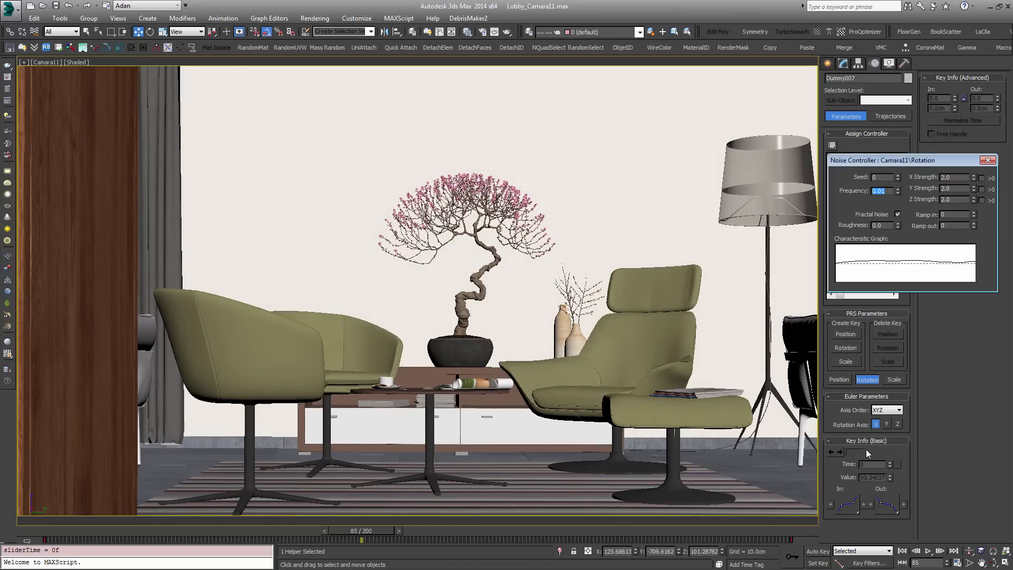
click(928, 550)
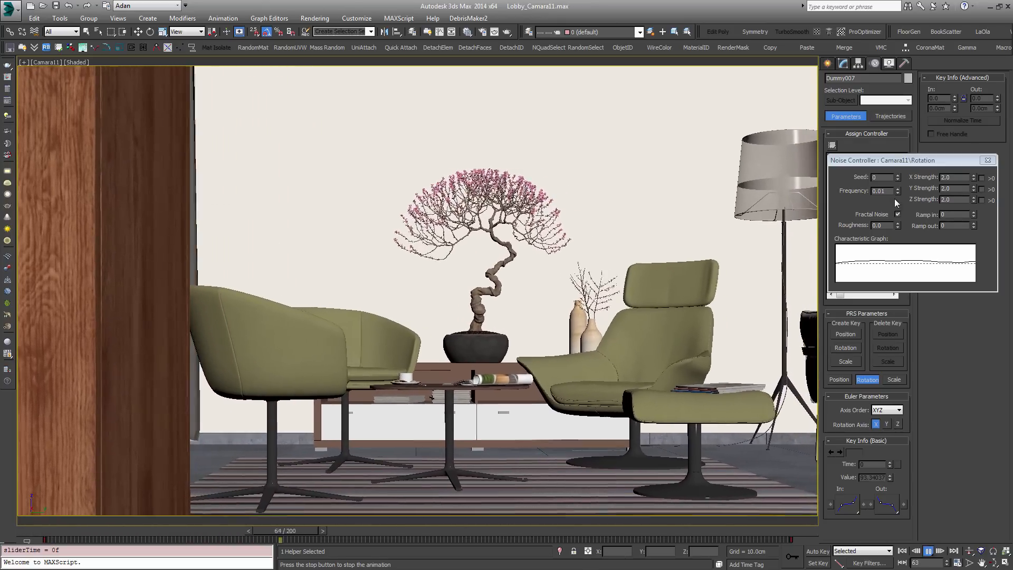
drag(329, 529, 114, 530)
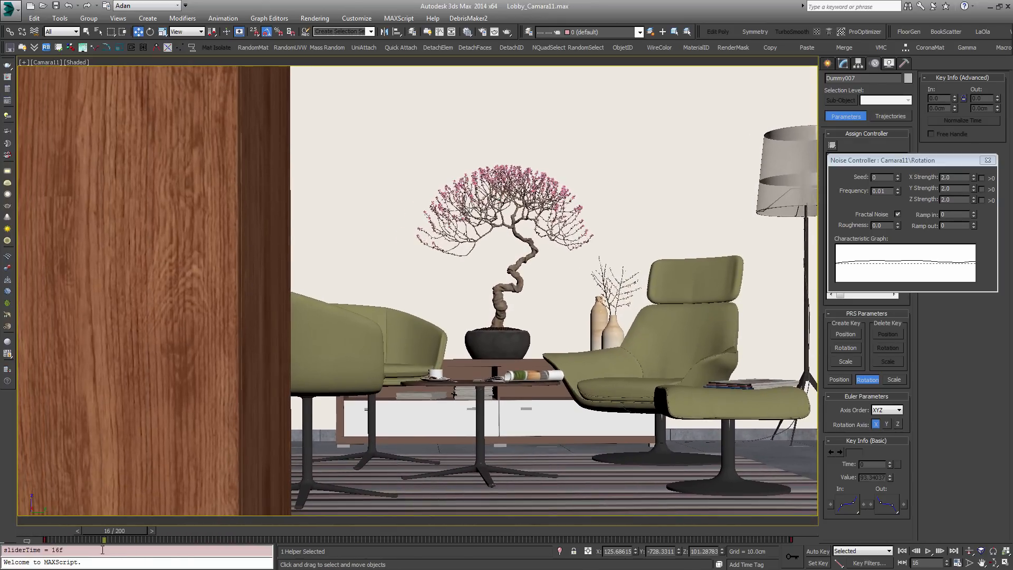
- Reduce the rotation noise frequency to 0.001 and review the motion from frame 0 by playback and scrubbing
click(889, 190)
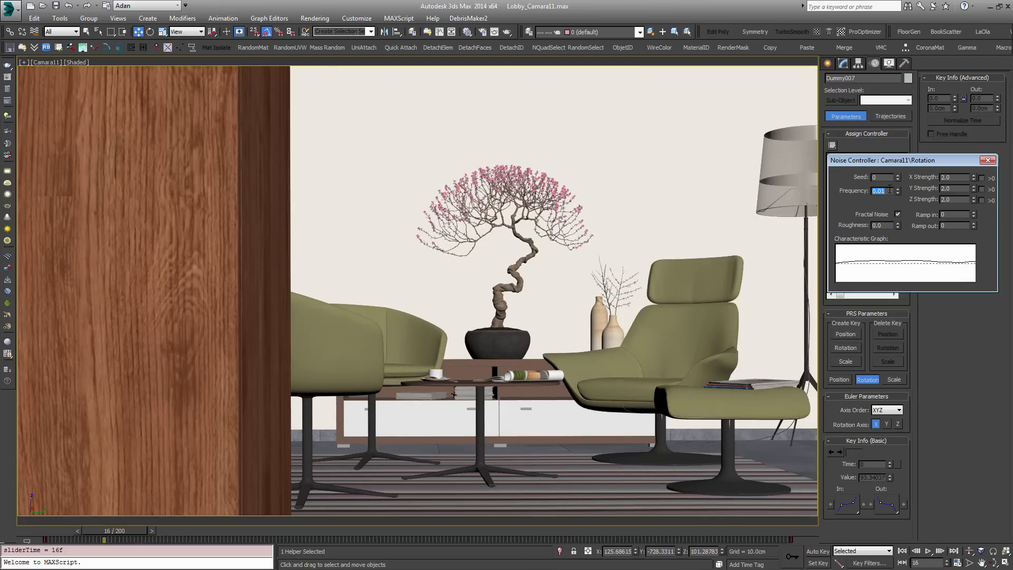
text(0.001)
key(Return)
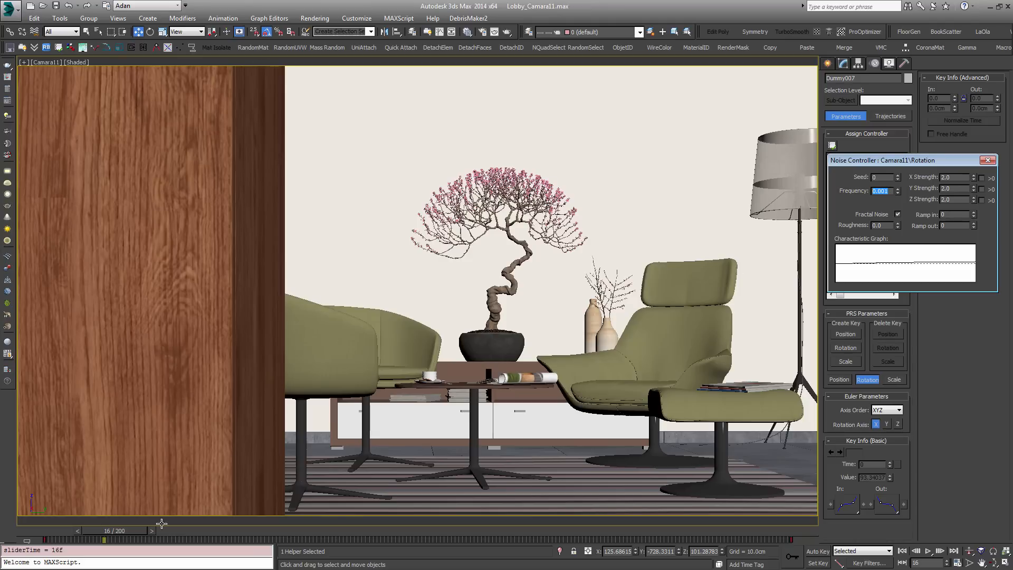
drag(115, 532, 3, 543)
drag(75, 537, 37, 534)
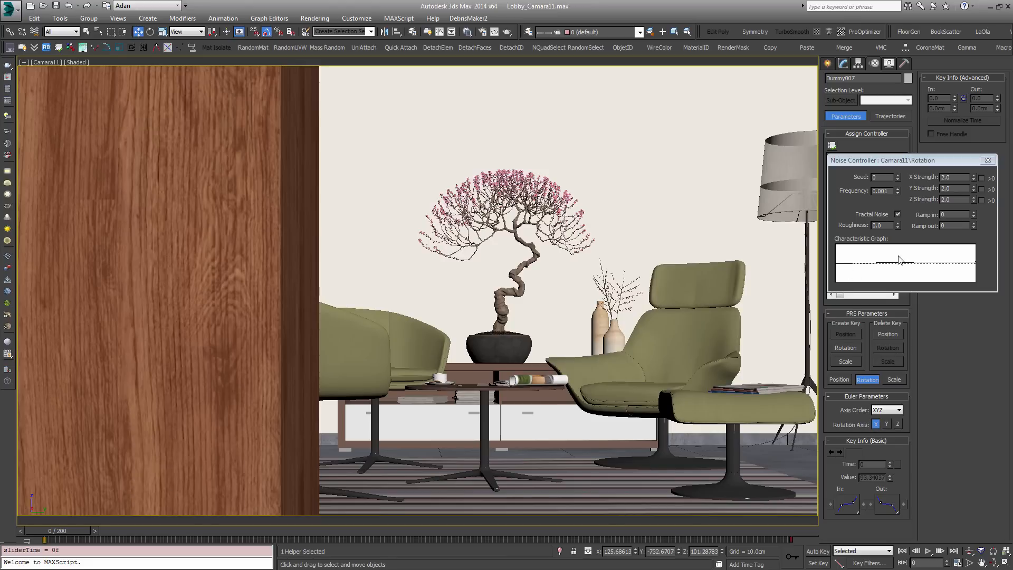
click(928, 551)
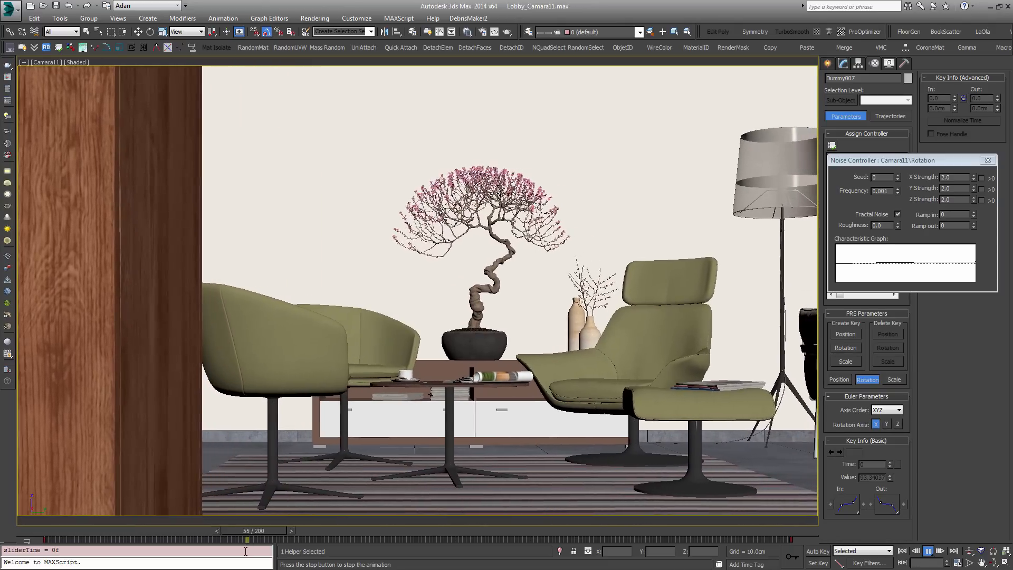
drag(310, 530, 490, 532)
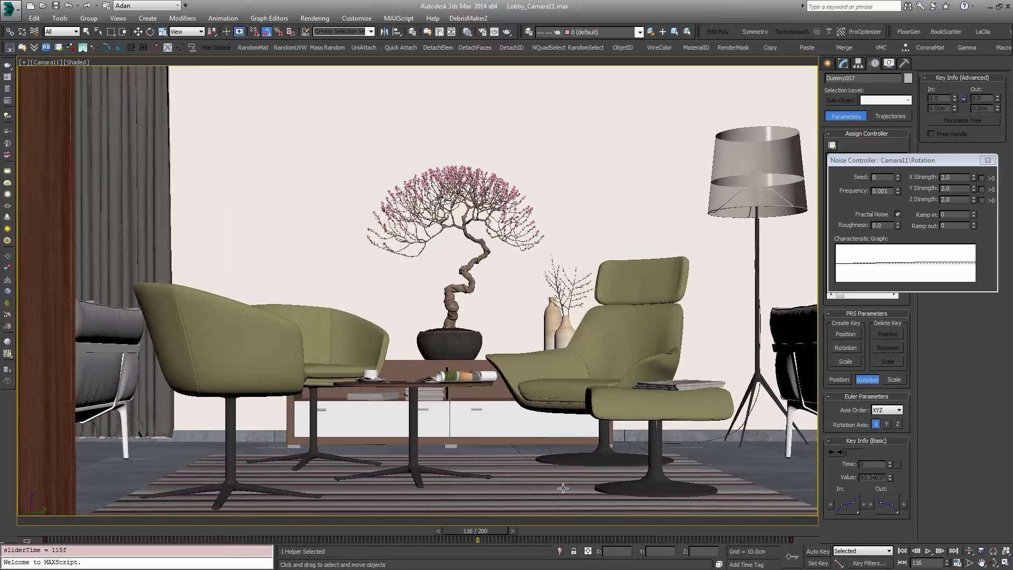
- Set the rotation noise frequency to 0.003 and check the camera motion by playing and scrubbing the animation
drag(886, 191, 959, 189)
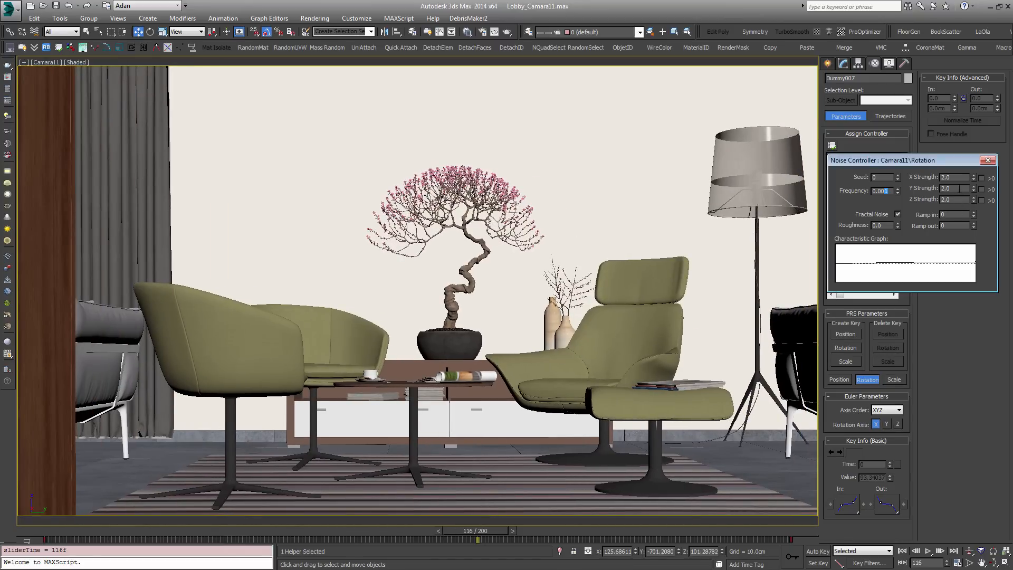
key(Return)
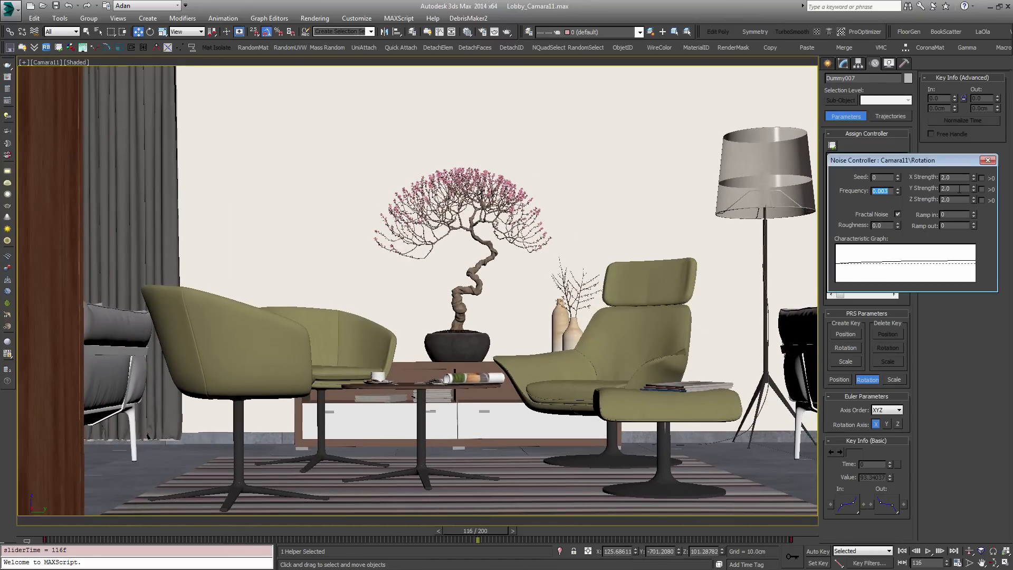
click(929, 551)
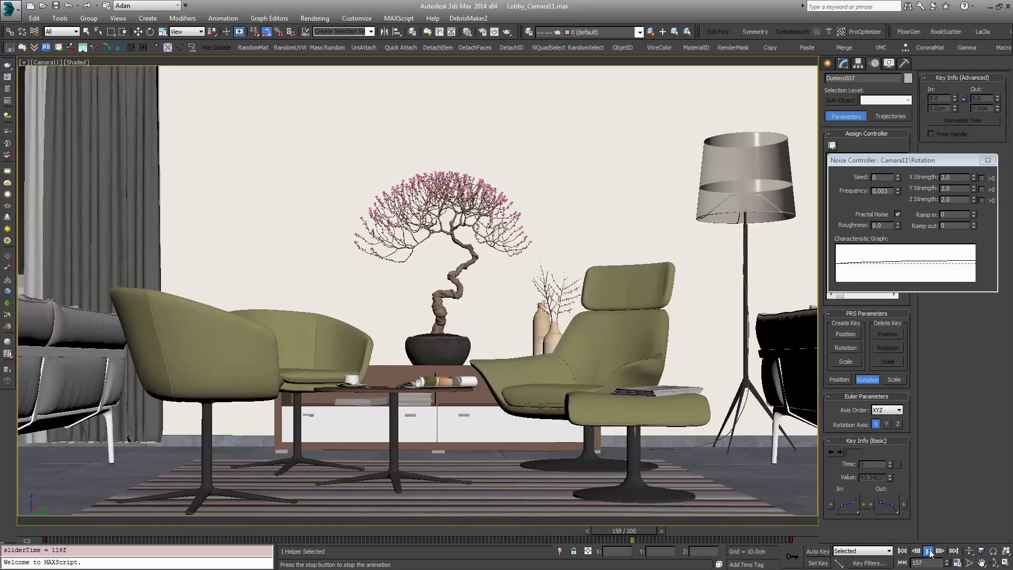
click(929, 551)
drag(753, 536, 332, 506)
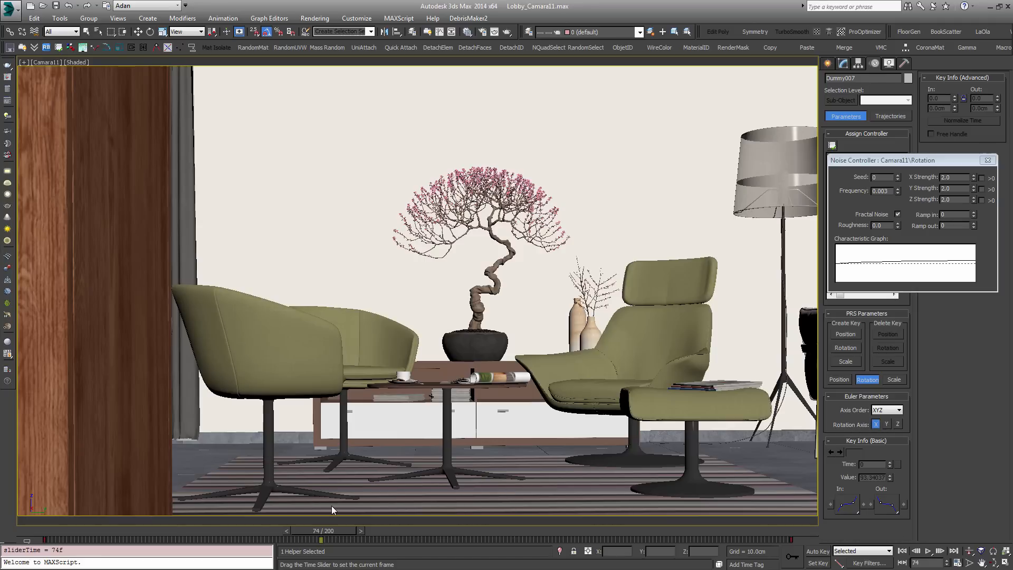
- Set the rotation noise's Z strength to 0 and play back the camera animation
click(967, 199)
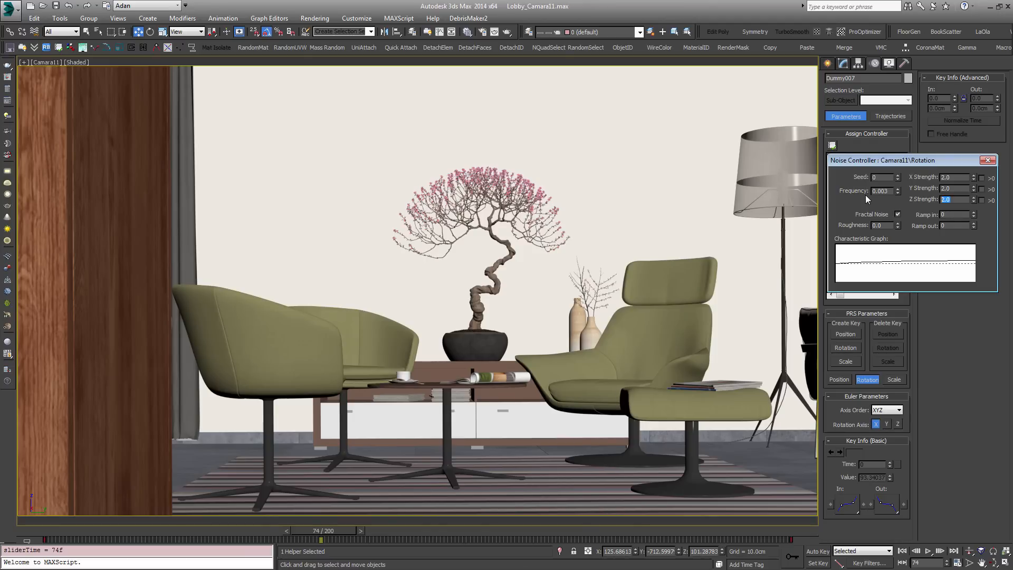
text(0)
key(Return)
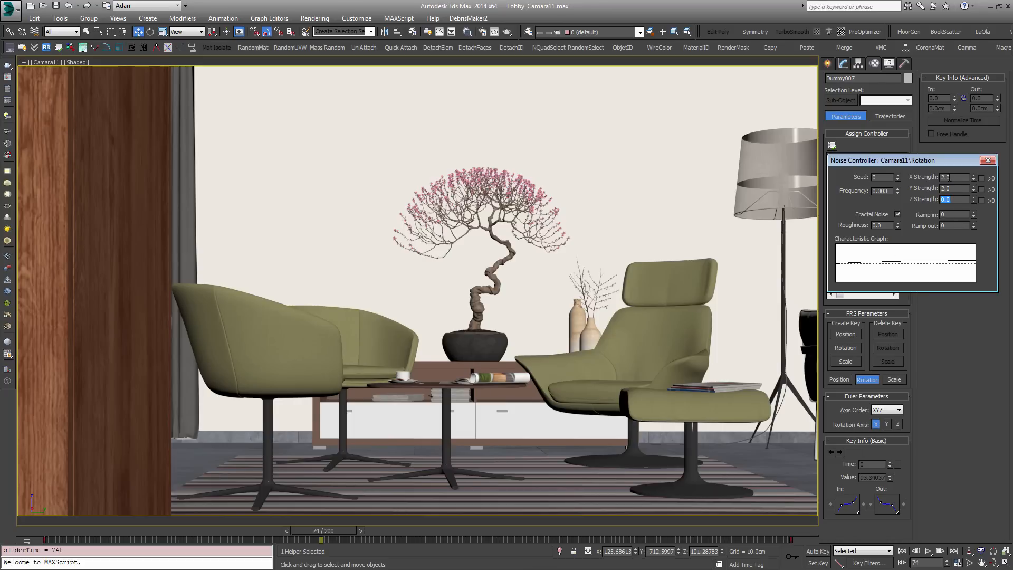
click(929, 552)
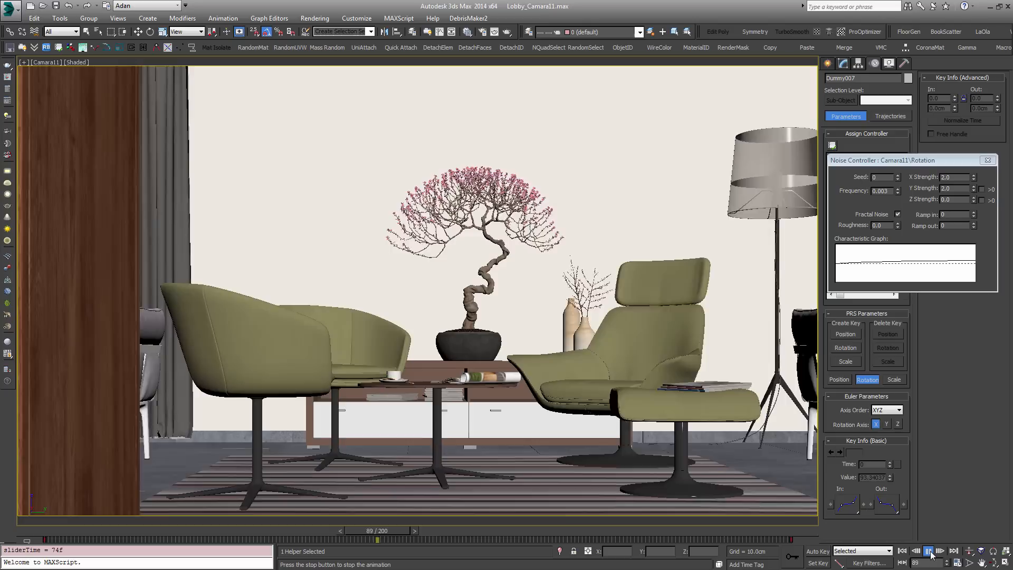